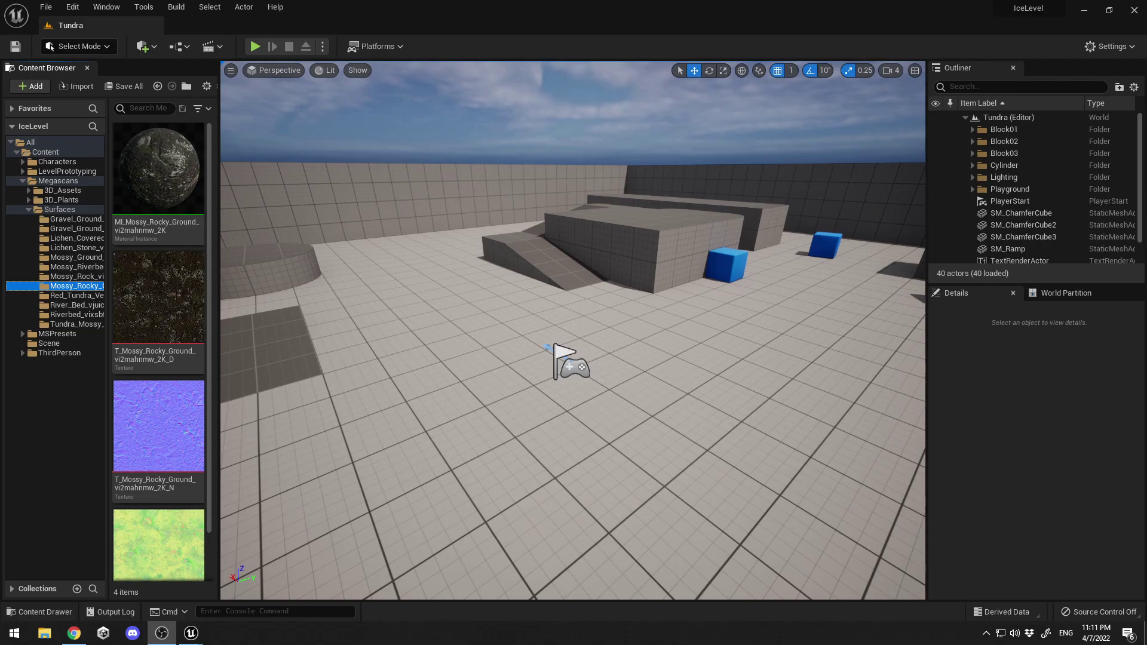
# - Play-test the Tundra level by running the character around the template arena, and stop the session
pyautogui.hotkey('alt', 'p')
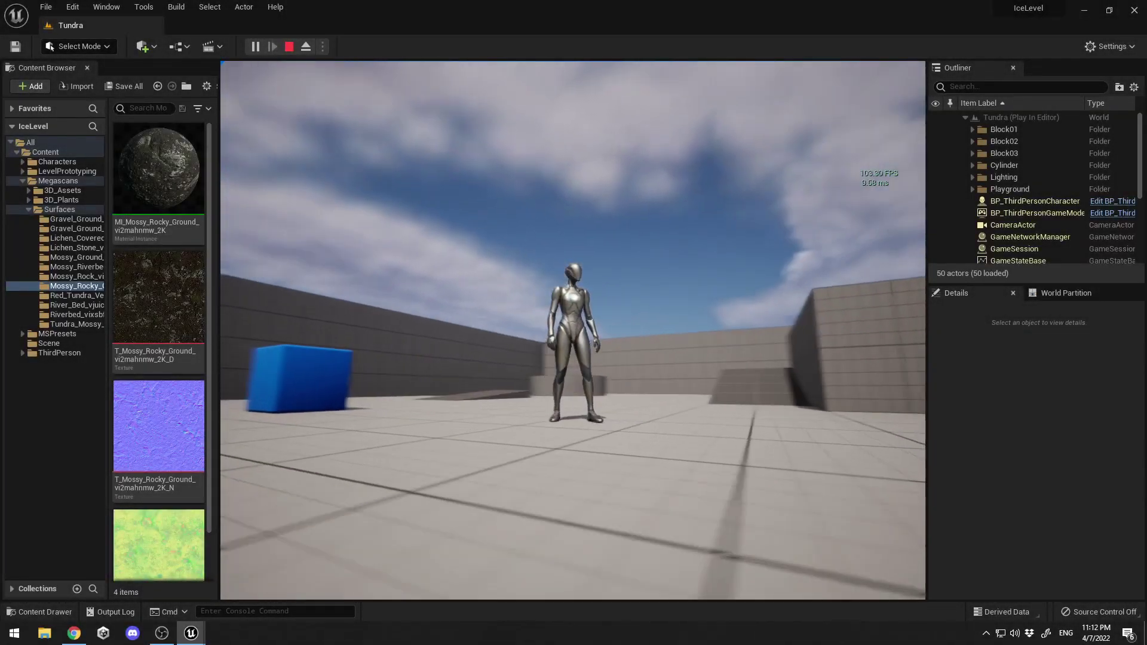
pyautogui.press('w')
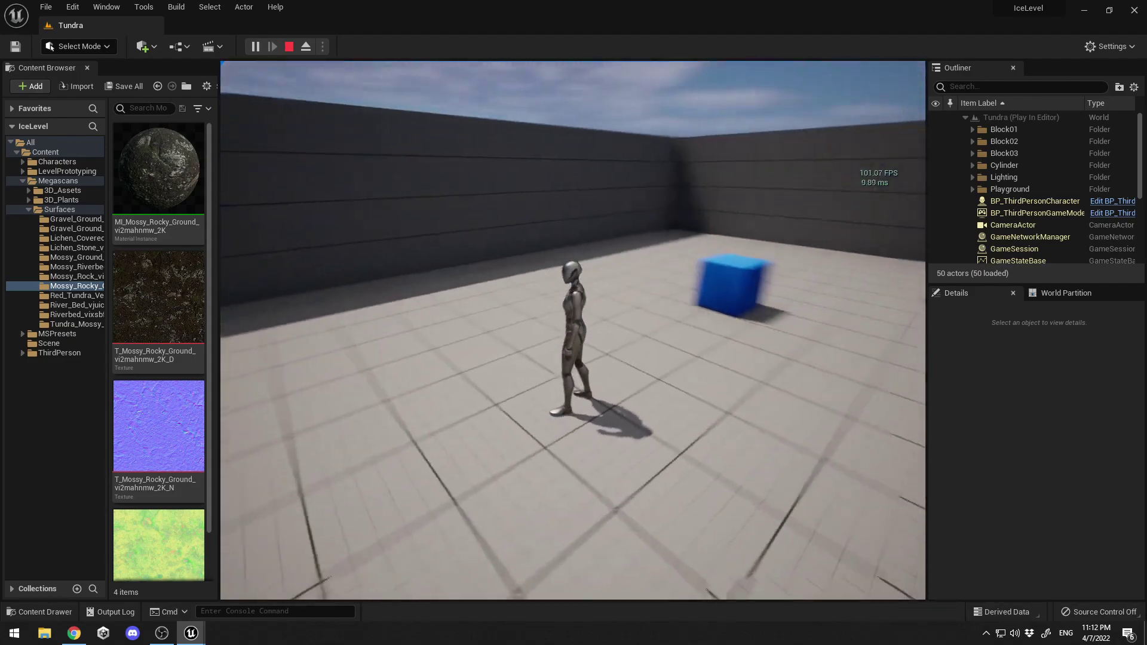
pyautogui.press('s')
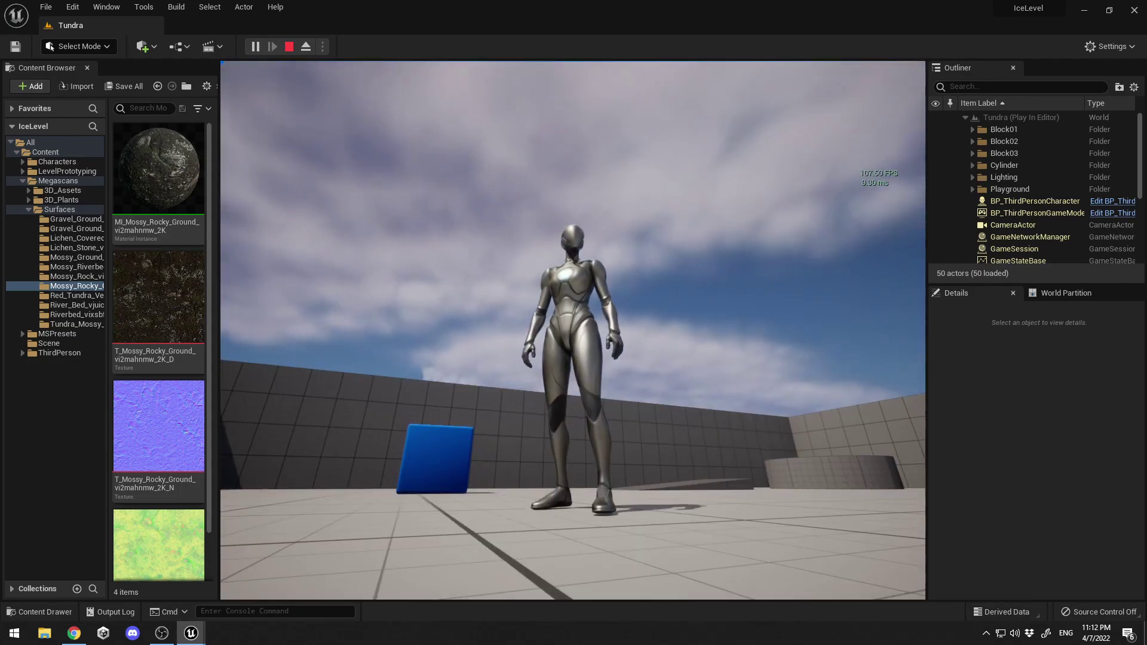
pyautogui.press('w')
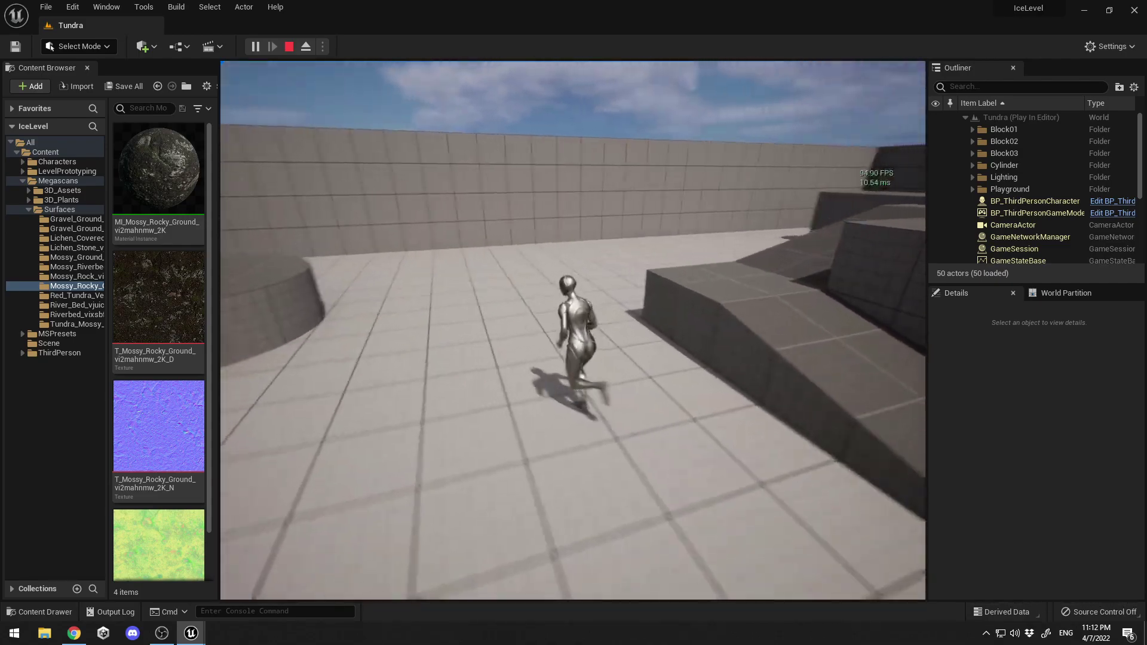
pyautogui.press('w')
pyautogui.press('w')
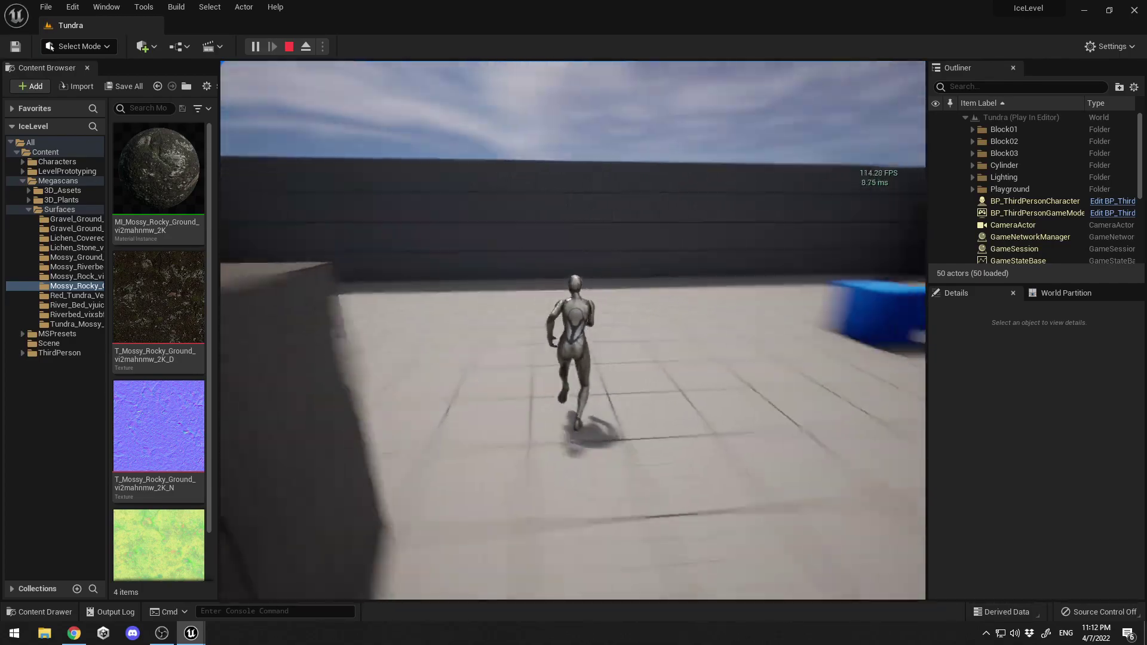
pyautogui.press('w')
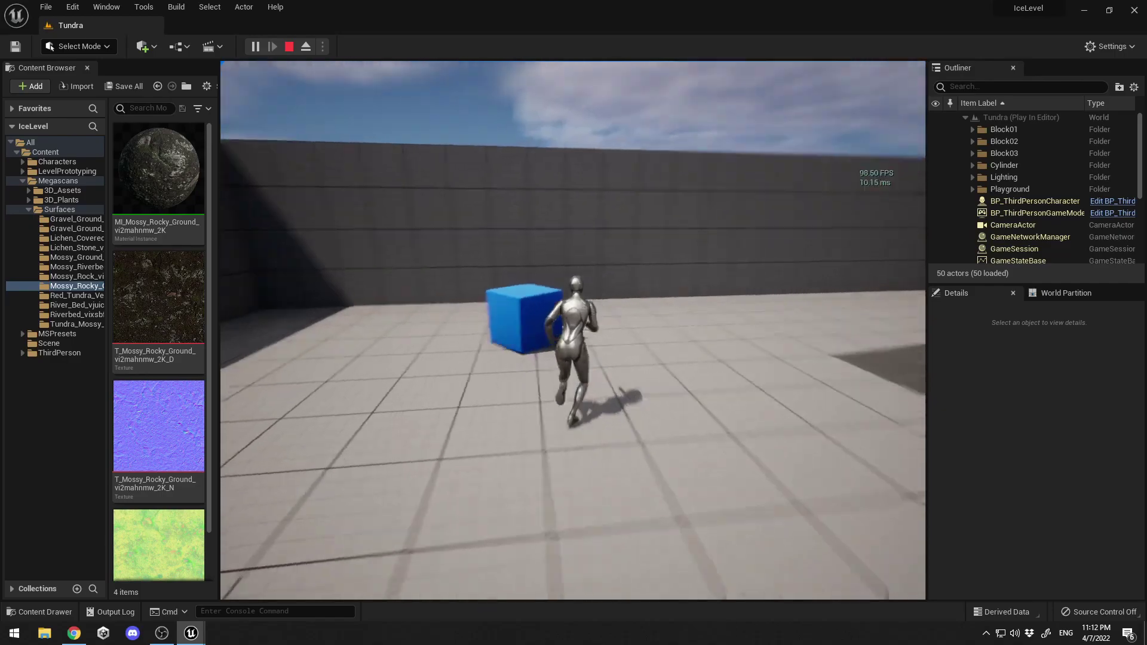
pyautogui.press('w')
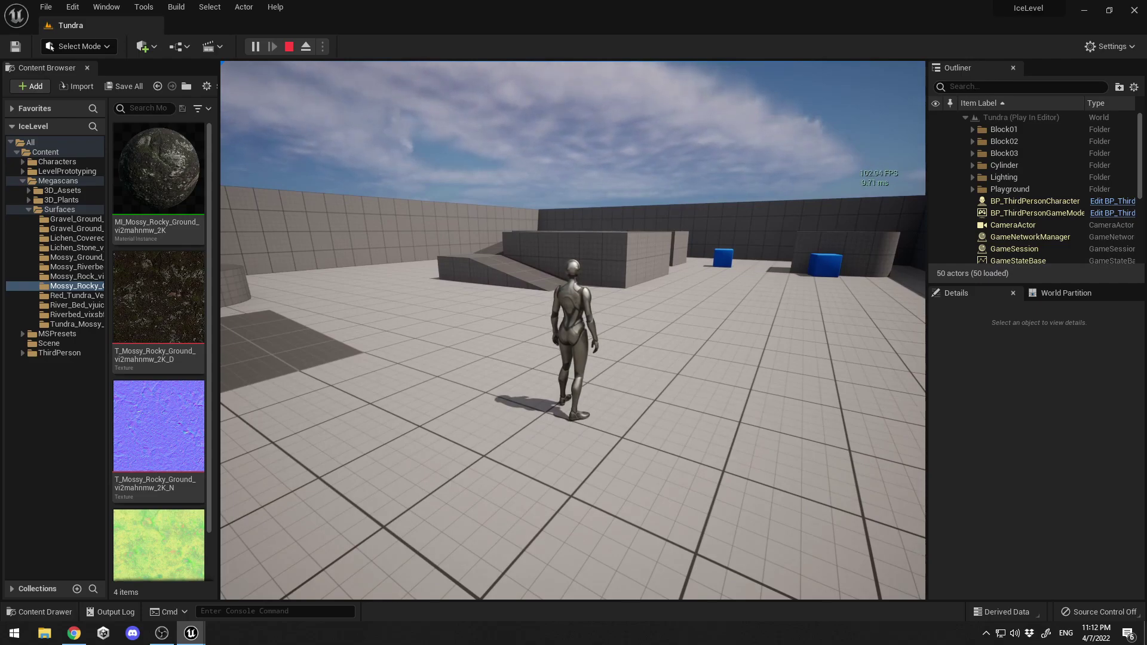
pyautogui.press('Escape')
# - Delete the Block01, Block02, Block03, Cylinder and Playground folders from the level
pyautogui.moveTo(658, 236); pyautogui.dragTo(657, 236, button='right')
pyautogui.click(1017, 129)
pyautogui.press('Delete')
pyautogui.click(1016, 129)
pyautogui.press('Delete')
pyautogui.click(1015, 129)
pyautogui.press('Delete')
pyautogui.click(1009, 141)
pyautogui.press('Delete')
pyautogui.click(1008, 225)
pyautogui.press('Delete')
# - Delete all remaining template mesh actors, keeping the lighting, PlayerStart and world partition actors, and briefly play-test the emptied level
pyautogui.click(1050, 154)
pyautogui.scroll(-5, 1032, 212)
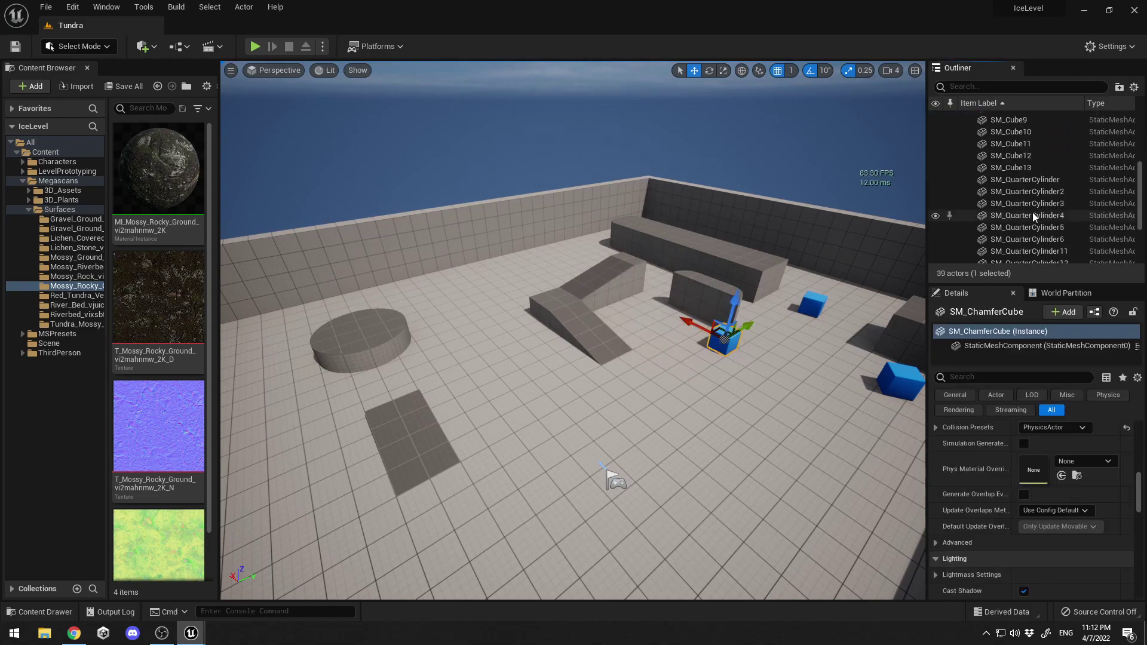
pyautogui.hotkey('ctrl', 'a')
pyautogui.press('Delete')
pyautogui.click(1025, 153)
pyautogui.press('Delete')
pyautogui.hotkey('alt', 'p')
pyautogui.press('Escape')
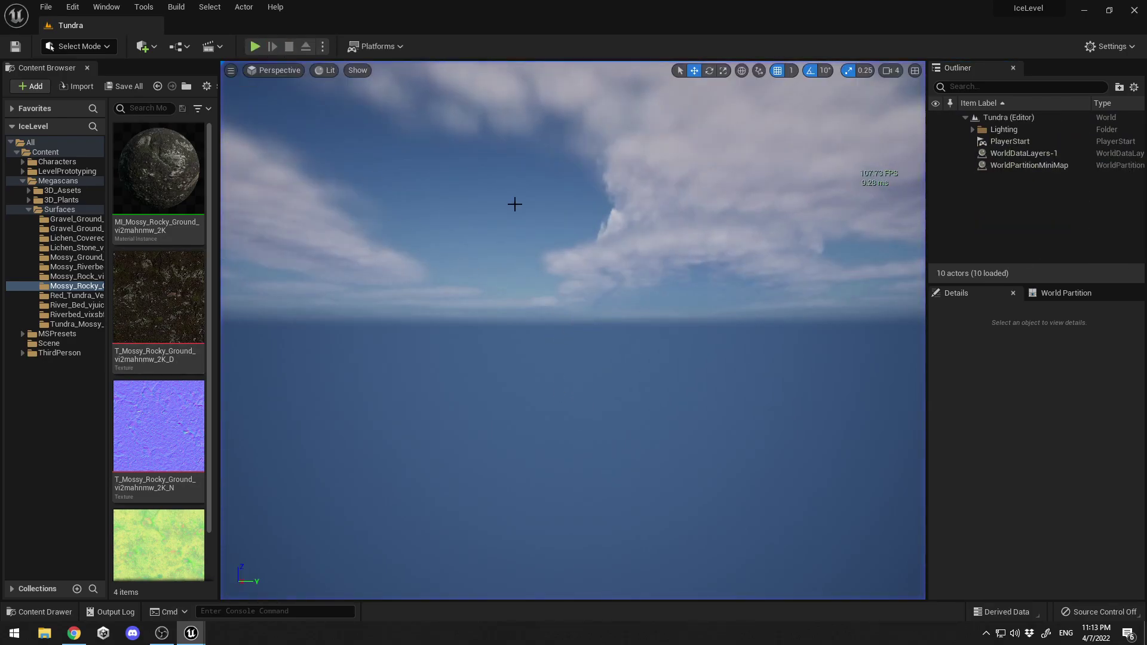
# - Create a new landscape with a section size of 255×255 quads
pyautogui.moveTo(452, 204); pyautogui.dragTo(439, 236, button='right')
pyautogui.moveTo(309, 156); pyautogui.dragTo(356, 158, button='right')
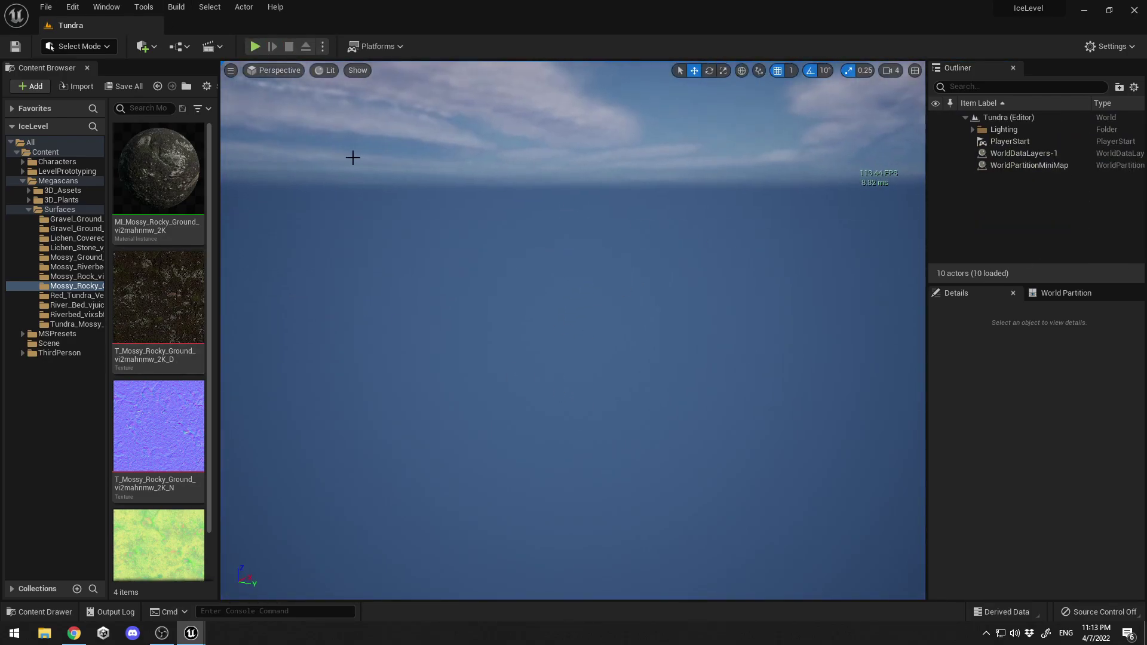
pyautogui.click(82, 47)
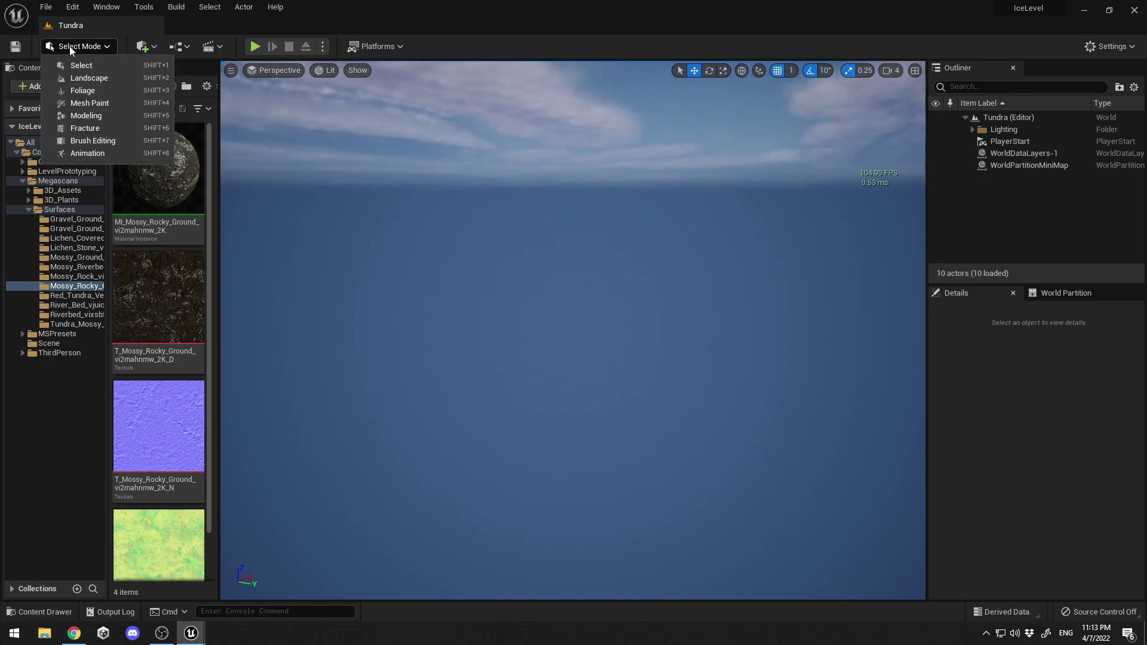
pyautogui.click(84, 79)
pyautogui.moveTo(730, 254); pyautogui.dragTo(771, 170, button='right')
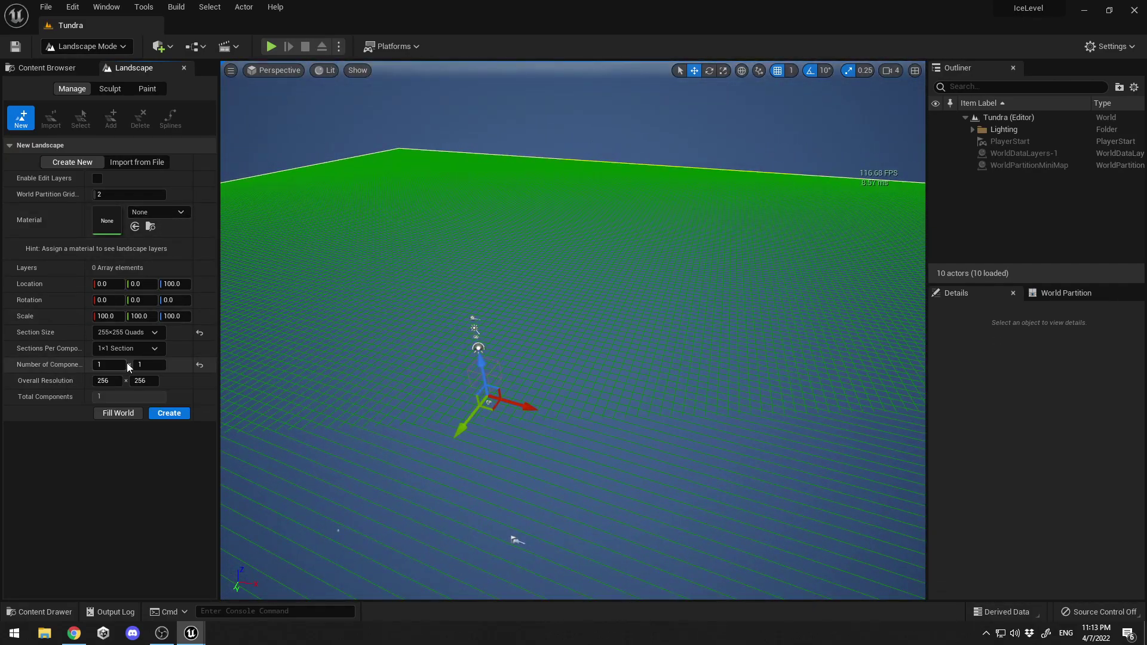
pyautogui.click(139, 333)
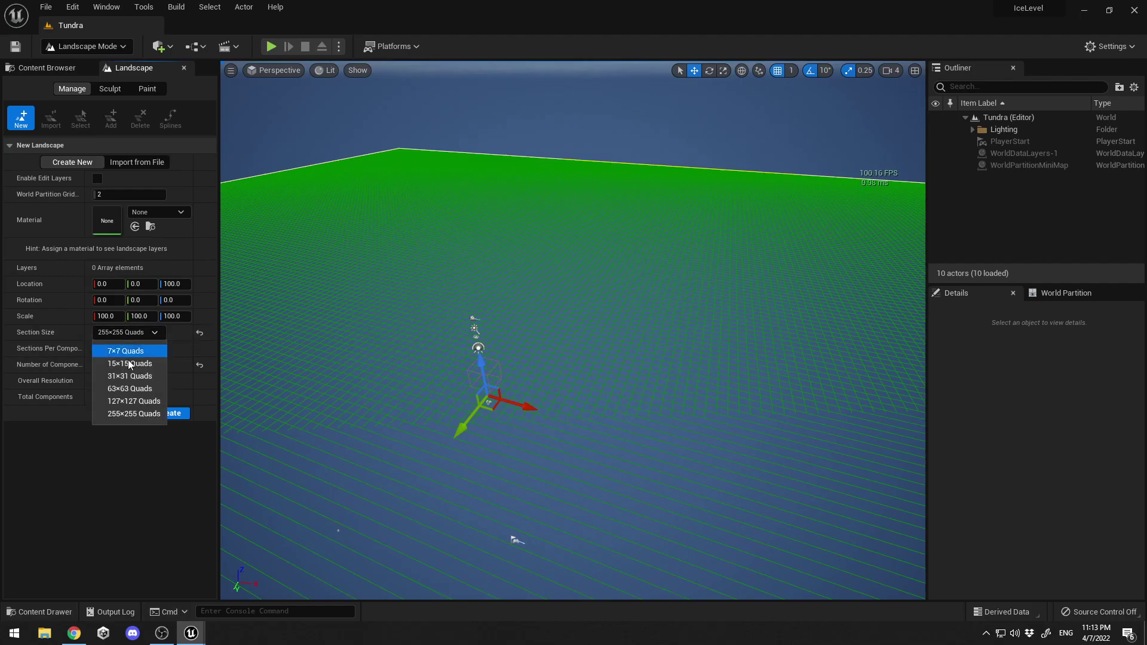
pyautogui.click(121, 417)
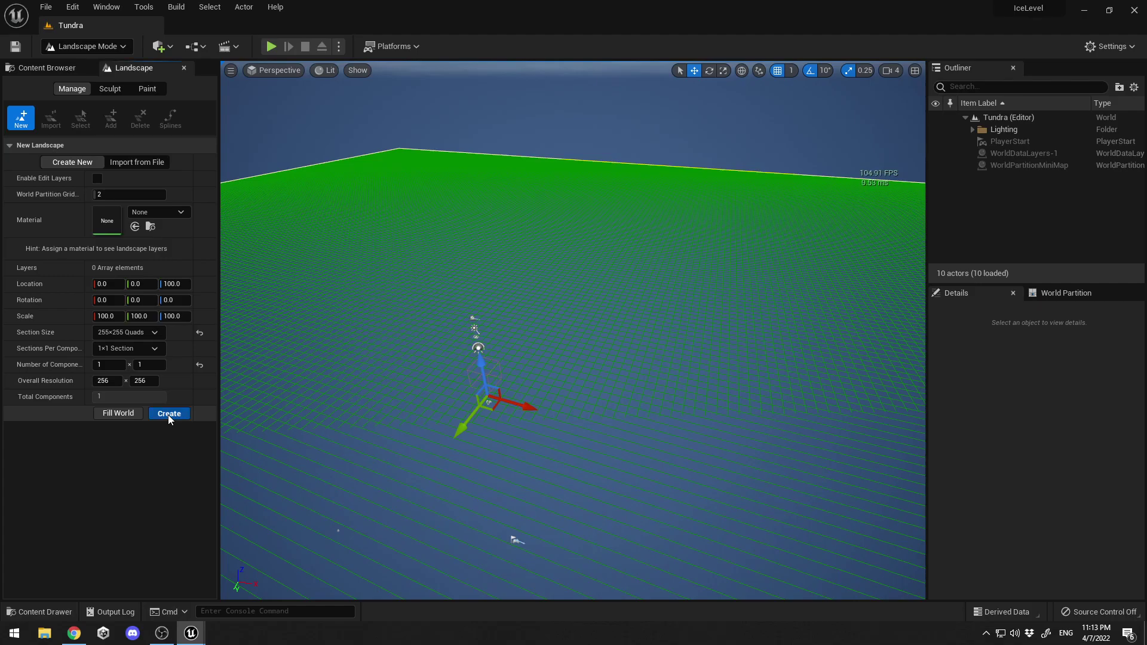
pyautogui.click(169, 413)
# - Play-test the level to check where the character spawns relative to the new landscape
pyautogui.moveTo(314, 62); pyautogui.dragTo(314, 59, button='right')
pyautogui.click(272, 48)
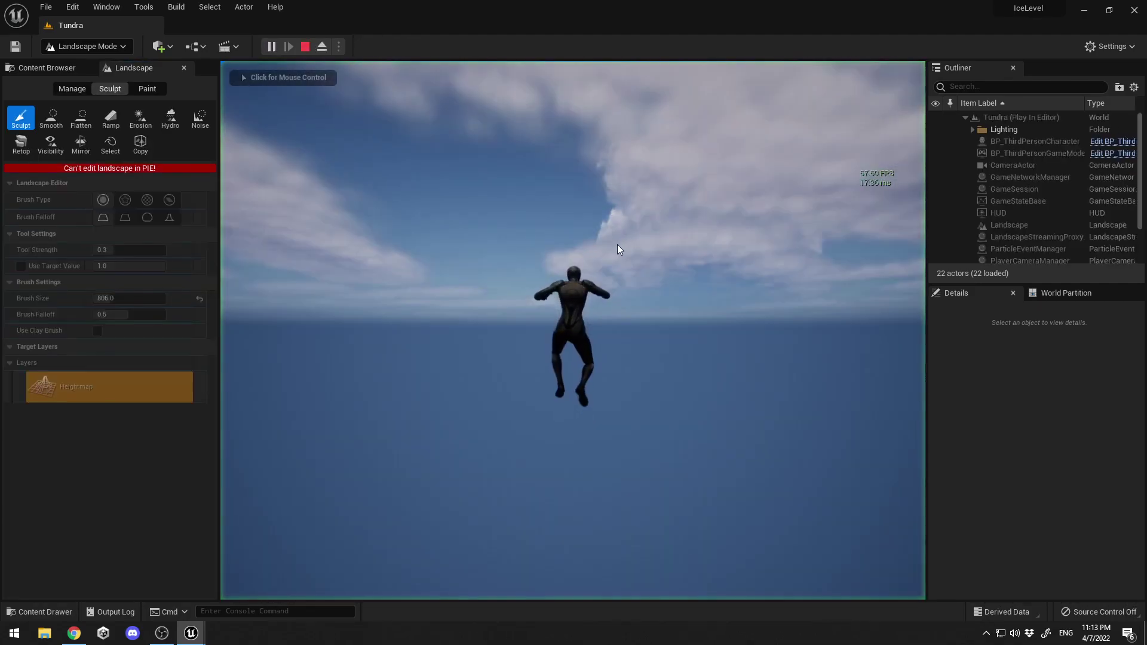
pyautogui.press('Escape')
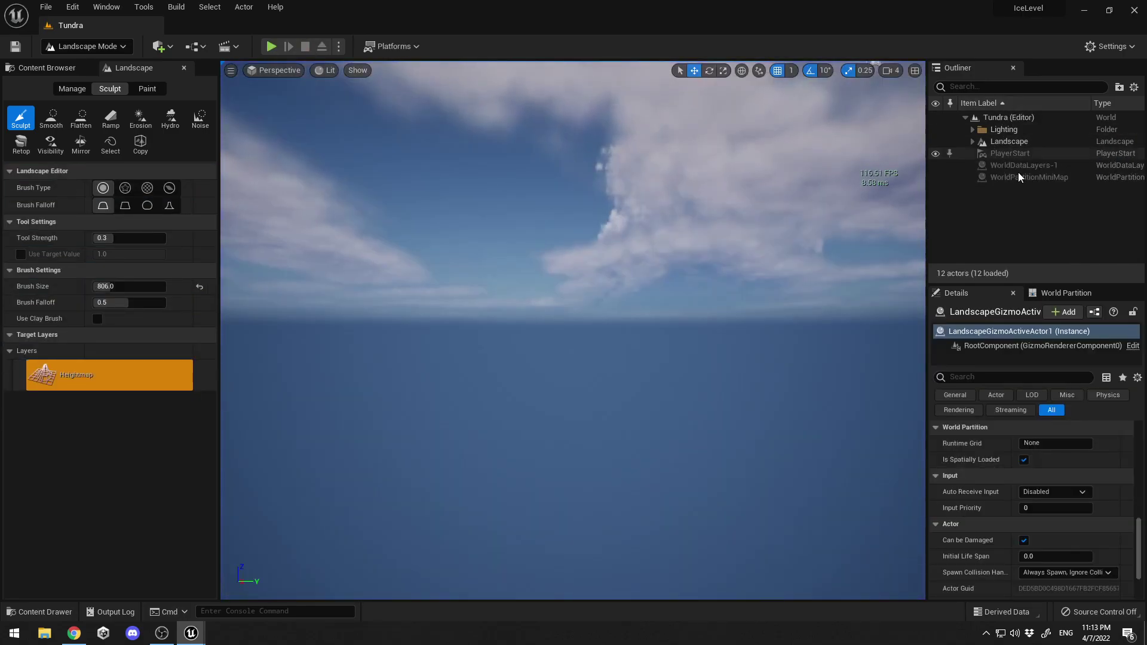
# - Return to Select mode and raise the PlayerStart above the landscape surface
pyautogui.click(102, 46)
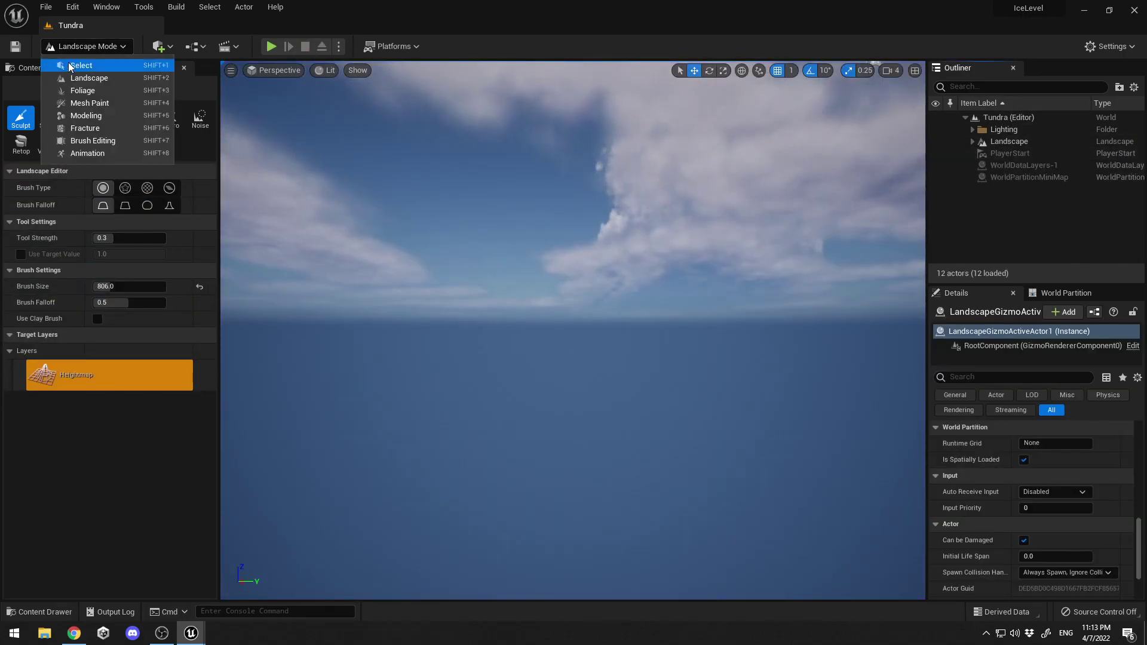
pyautogui.click(84, 66)
pyautogui.click(1010, 153)
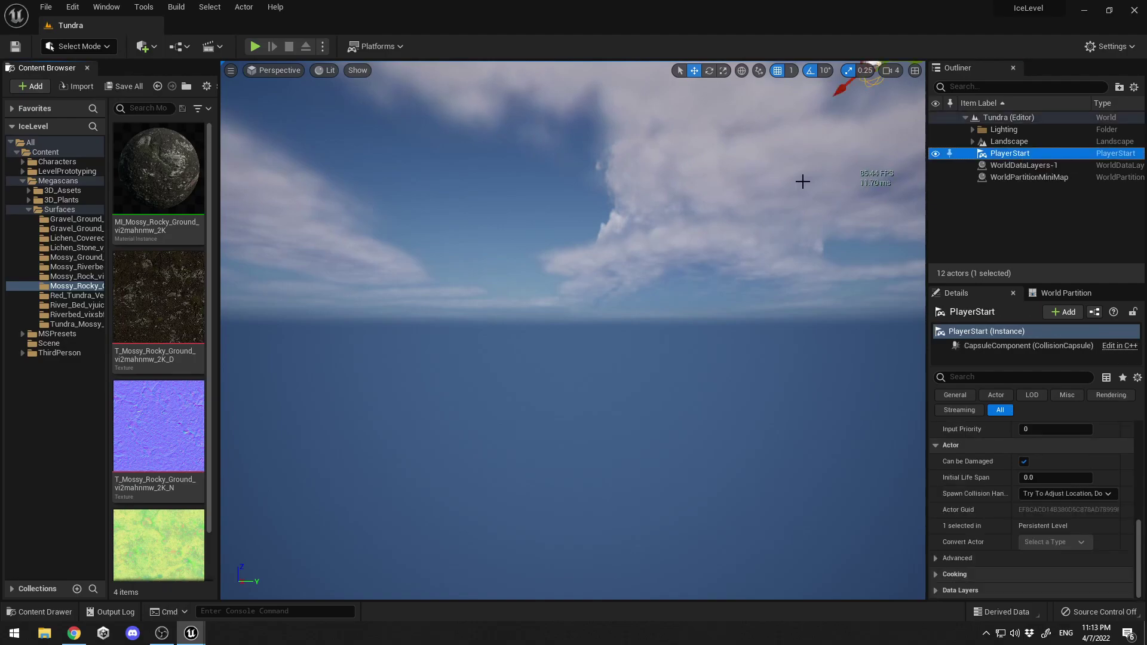
pyautogui.press('f')
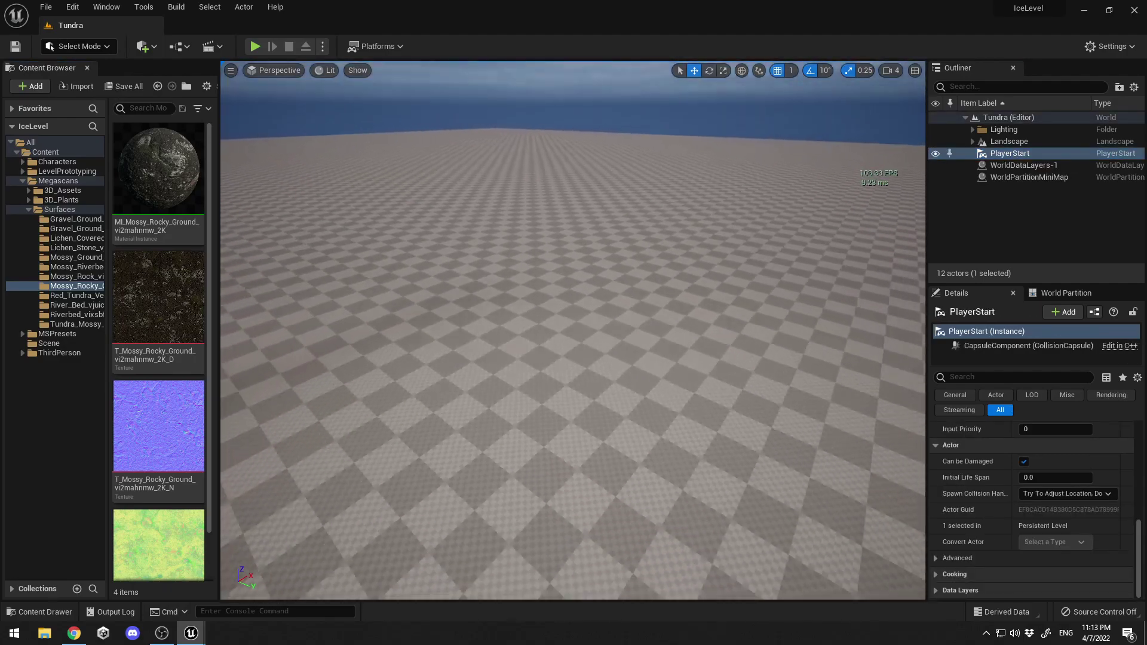
pyautogui.moveTo(534, 314); pyautogui.dragTo(539, 287)
# - Play-test the level by running the character across the landscape, and stop the session
pyautogui.click(253, 46)
pyautogui.press('w')
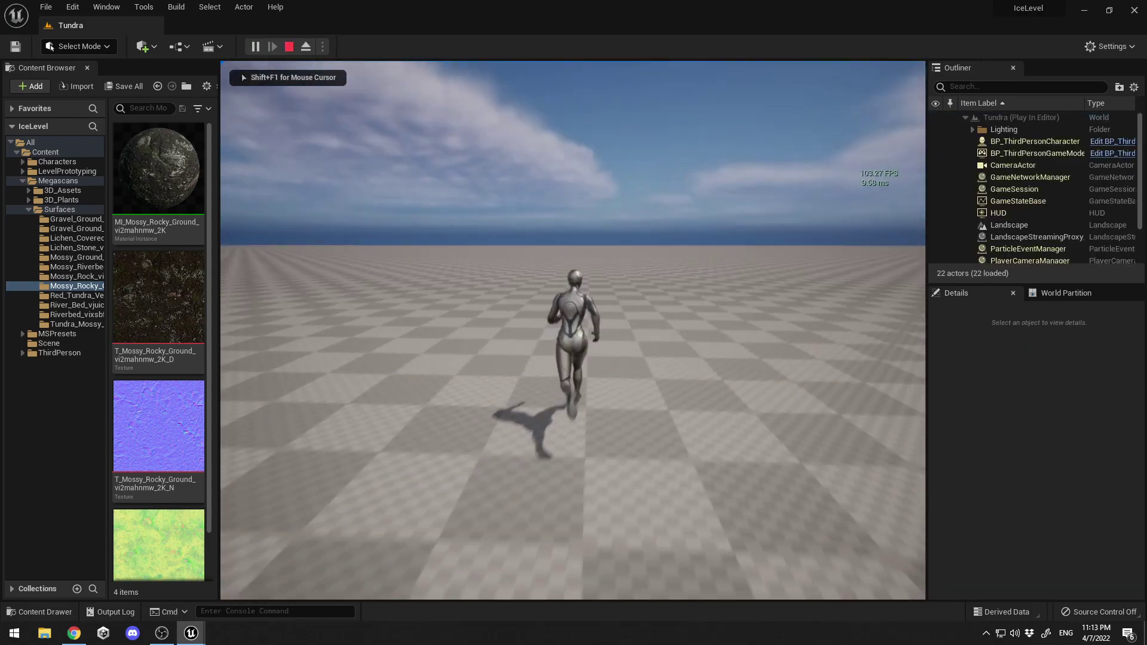
pyautogui.press('a')
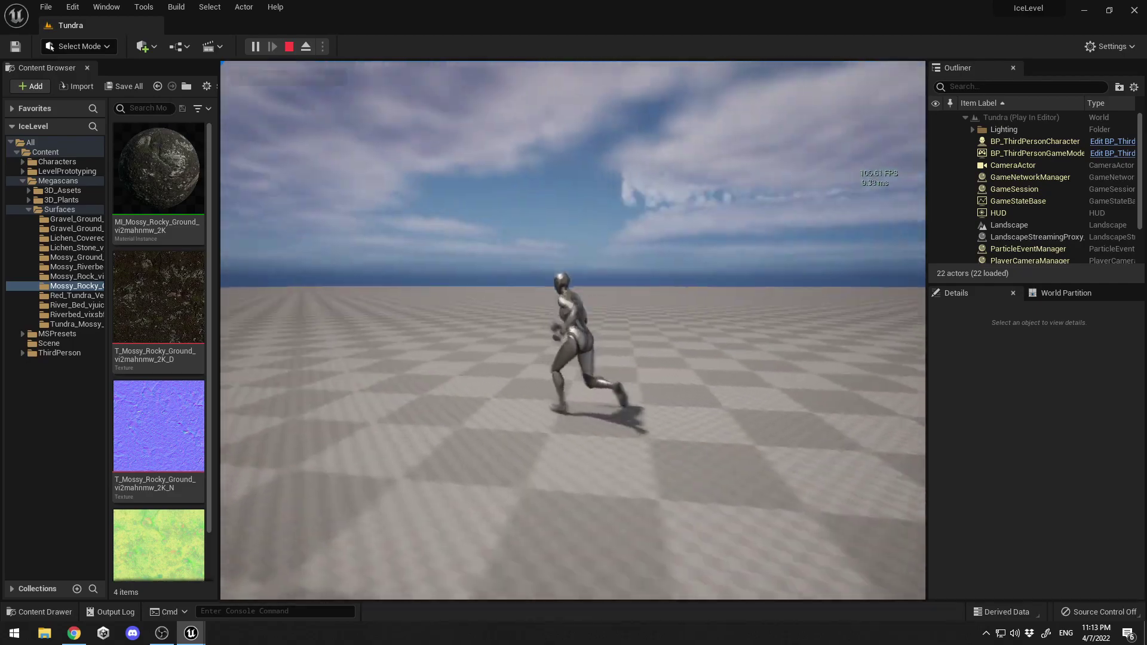
pyautogui.press('Escape')
# - Select the LandscapeStreamingProxy under the Landscape actor and enlarge the area showing its details
pyautogui.moveTo(683, 321); pyautogui.dragTo(661, 349, button='right')
pyautogui.click(973, 141)
pyautogui.click(1024, 153)
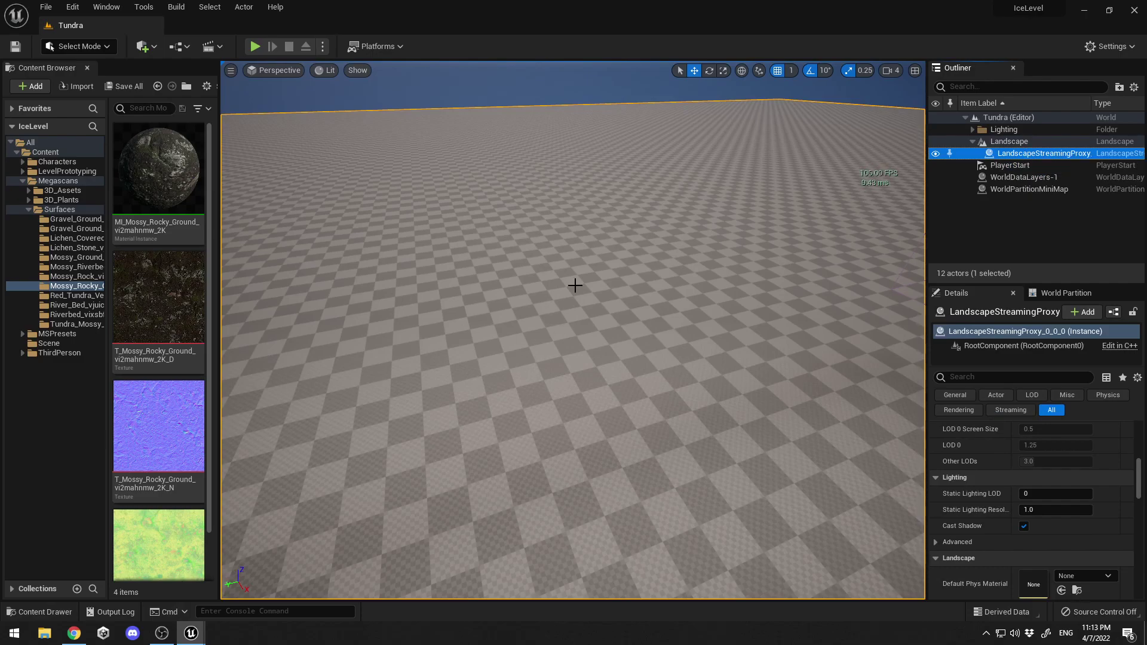
pyautogui.moveTo(1015, 283); pyautogui.dragTo(1007, 192)
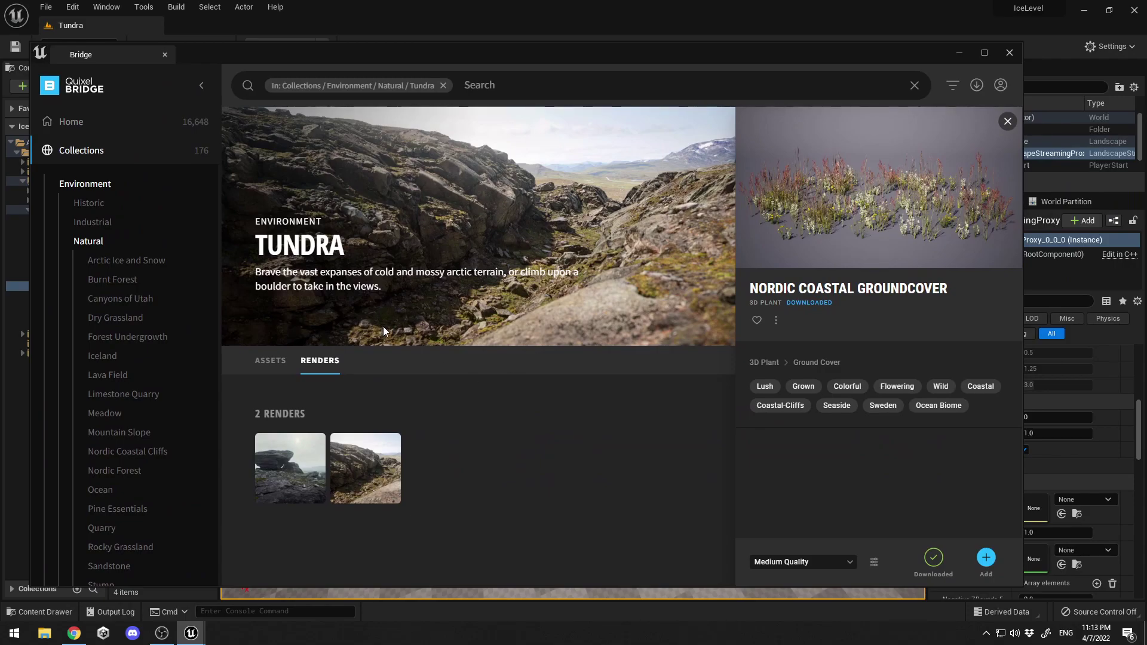
# - Browse the assets of the Tundra environment collection in Quixel Bridge
pyautogui.click(272, 361)
pyautogui.scroll(-3, 540, 478)
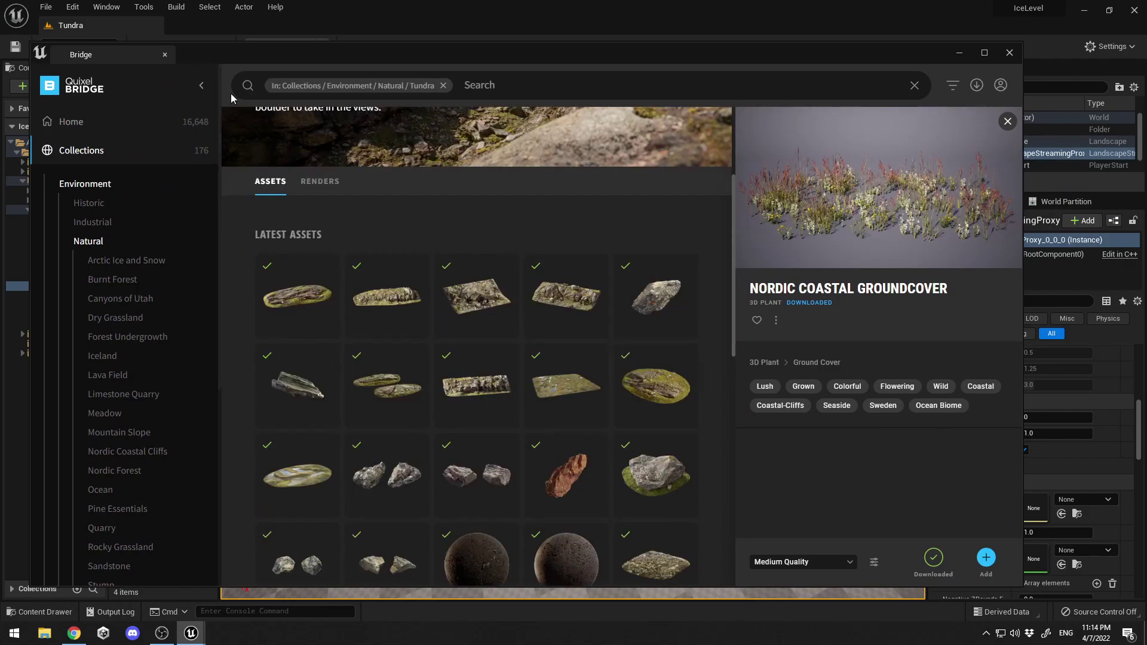
pyautogui.scroll(3, 357, 178)
pyautogui.scroll(-4, 433, 406)
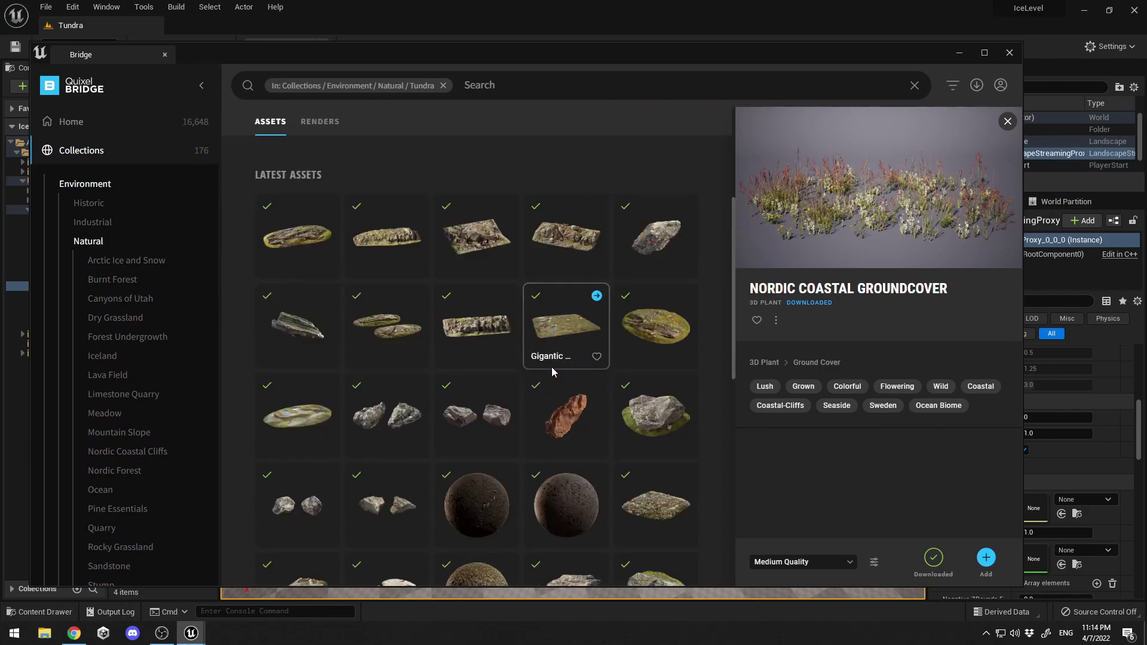
pyautogui.scroll(-6, 478, 368)
pyautogui.scroll(-4, 576, 413)
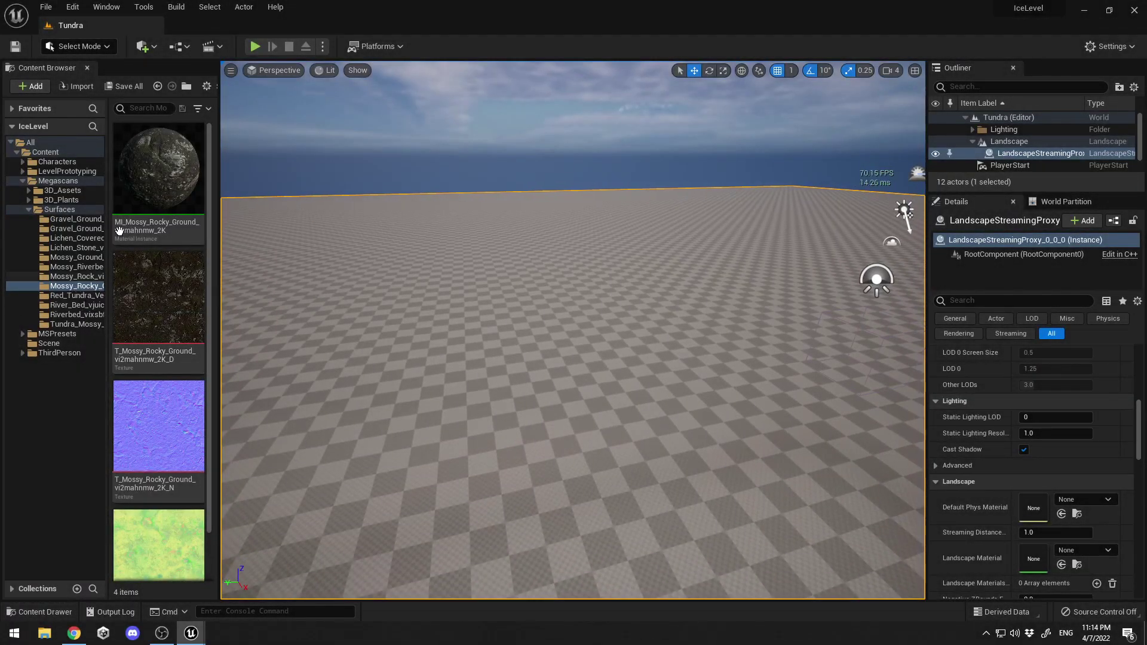
# - Assign the MI_Mossy_Rocky_Ground material instance as the Landscape Material of the LandscapeStreamingProxy
pyautogui.click(975, 144)
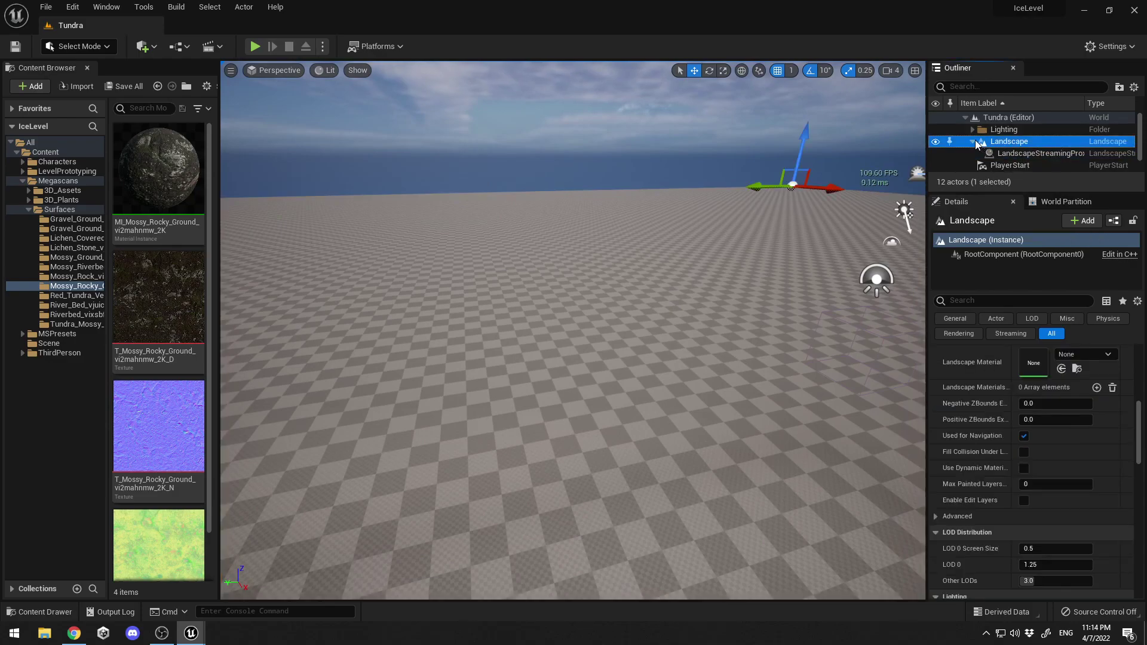
pyautogui.click(1014, 153)
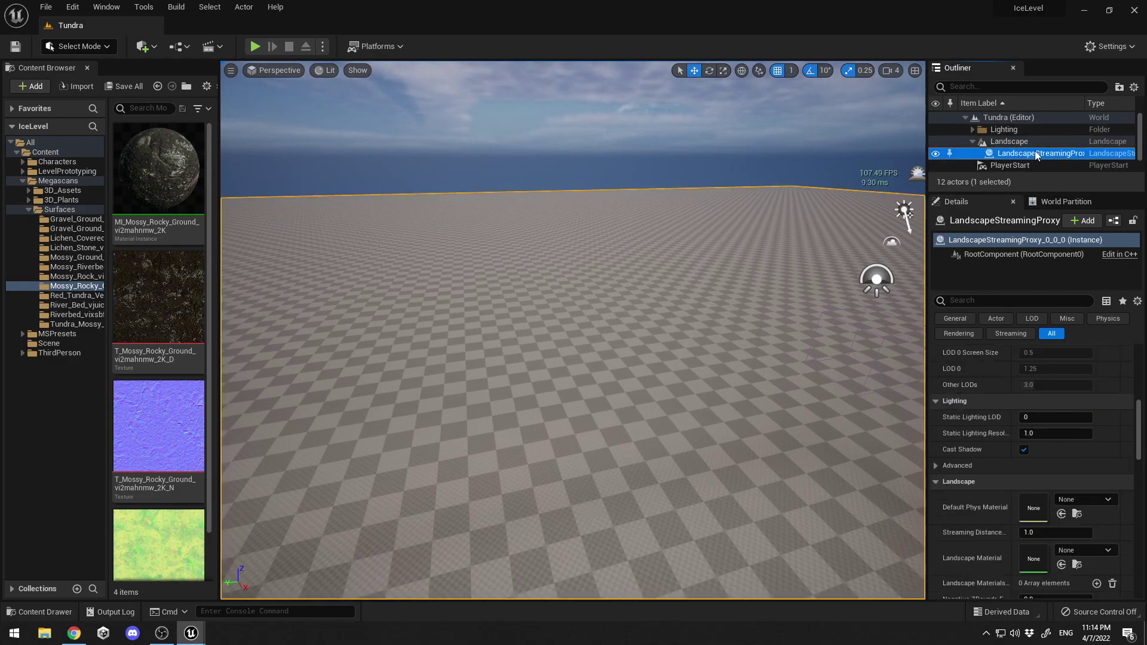
pyautogui.scroll(-3, 1045, 409)
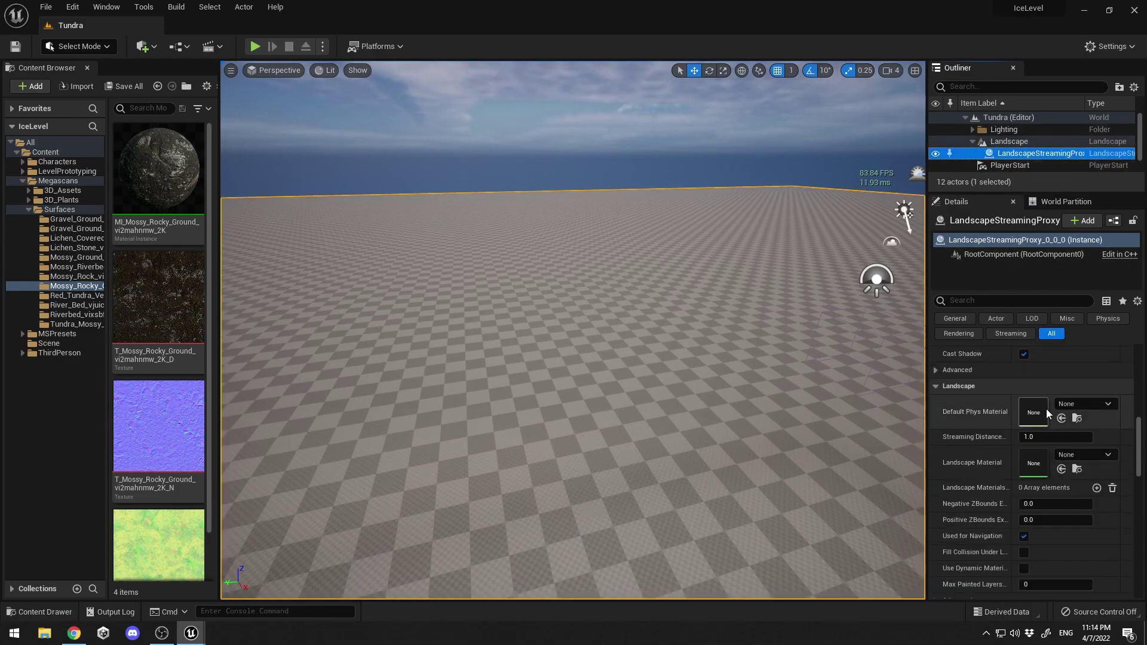
pyautogui.moveTo(159, 173); pyautogui.dragTo(1040, 461)
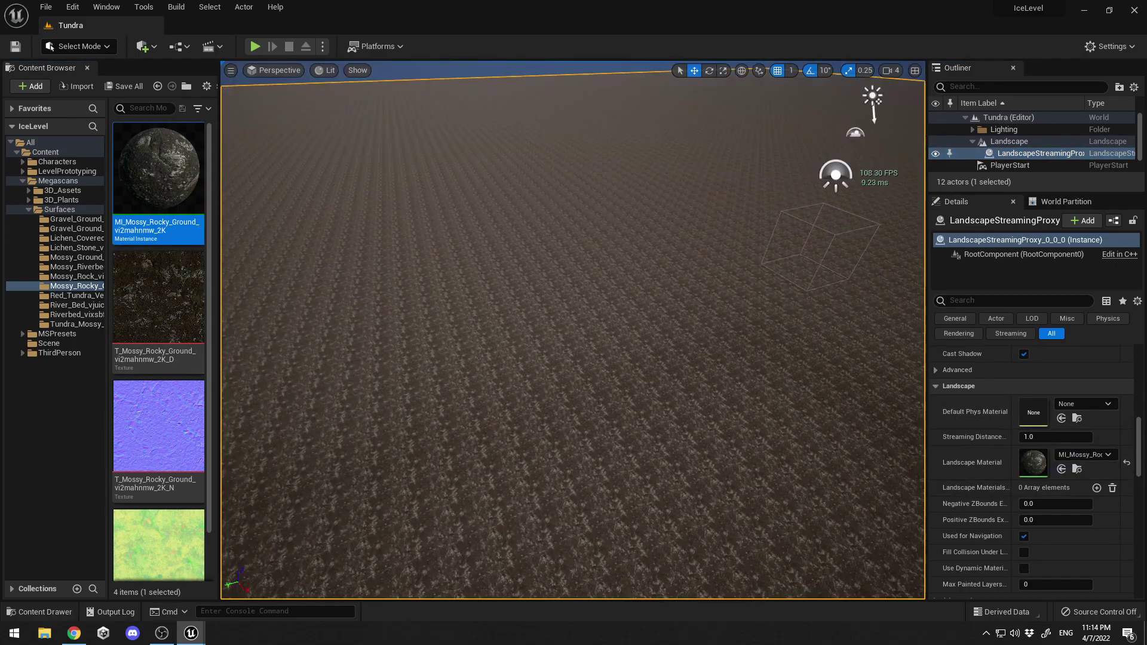
# - Play-test the level to examine the ground material around the character, and stop the session
pyautogui.click(254, 46)
pyautogui.click(567, 220)
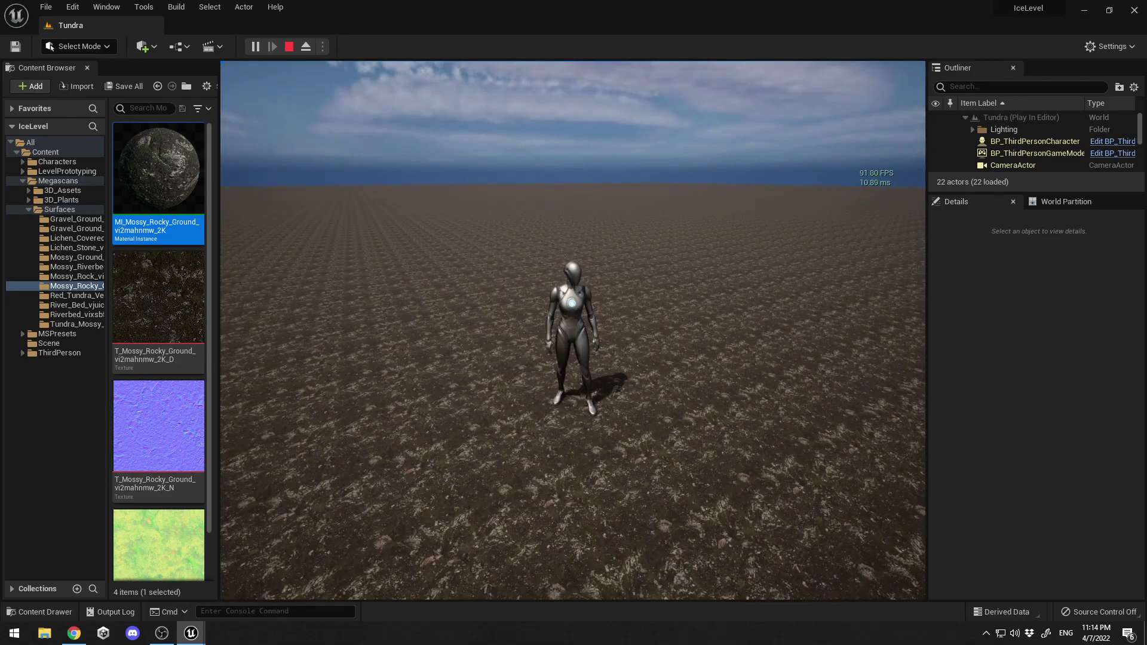
pyautogui.press('Escape')
# - Override Tiling/Offset in the landscape's mossy rocky ground material instance with Tiling X and Tiling Y of 0.2, and save it
pyautogui.doubleClick(1034, 463)
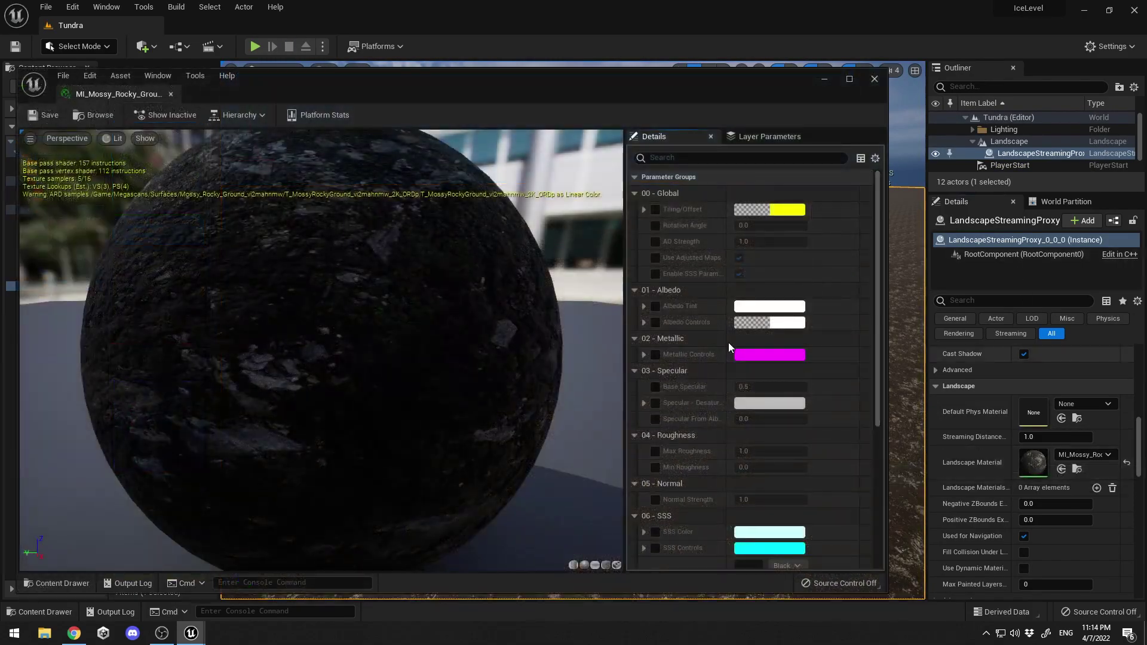
pyautogui.click(655, 209)
pyautogui.click(644, 208)
pyautogui.click(757, 226)
pyautogui.write('0.2')
pyautogui.press('Return')
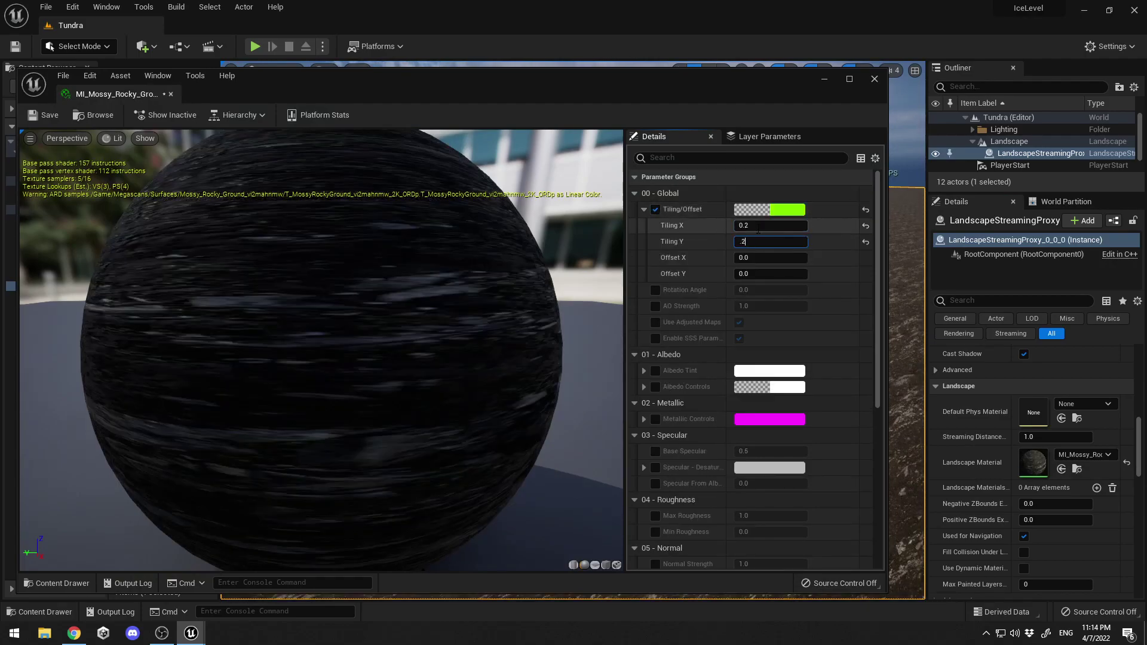
pyautogui.moveTo(693, 79)
pyautogui.mouseDown()
pyautogui.moveTo(659, 425)
pyautogui.moveTo(672, 508)
pyautogui.moveTo(711, 67)
pyautogui.mouseUp()
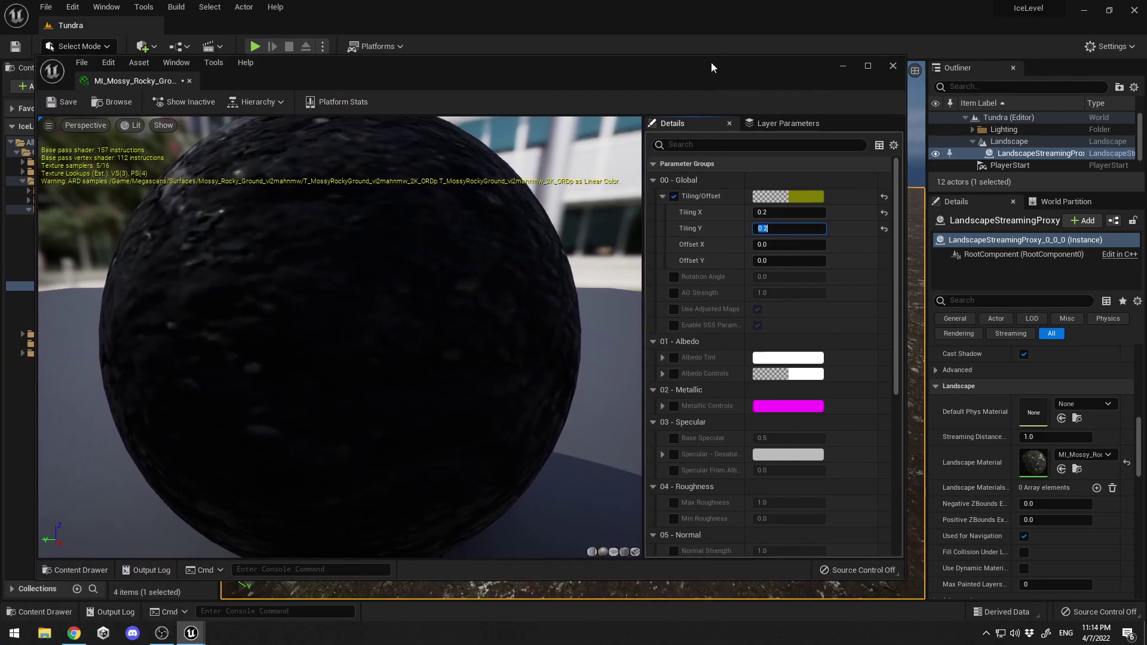
pyautogui.click(66, 104)
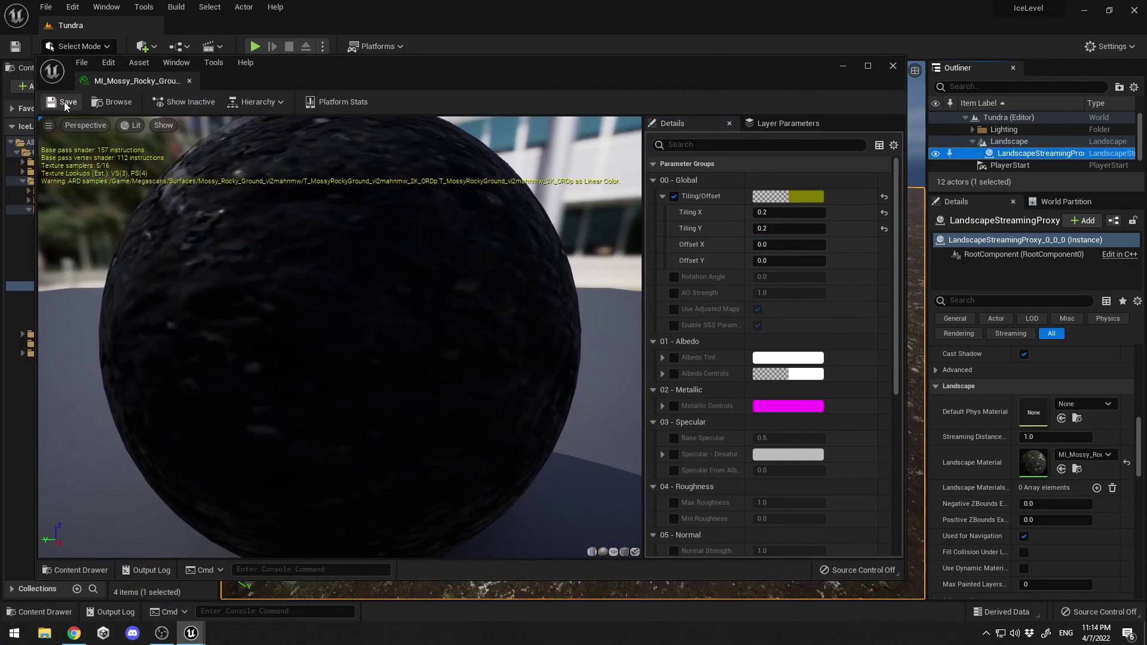
# - Close the material instance editor, play-test the level to examine the retiled ground around the character, and stop the session
pyautogui.click(893, 68)
pyautogui.click(255, 46)
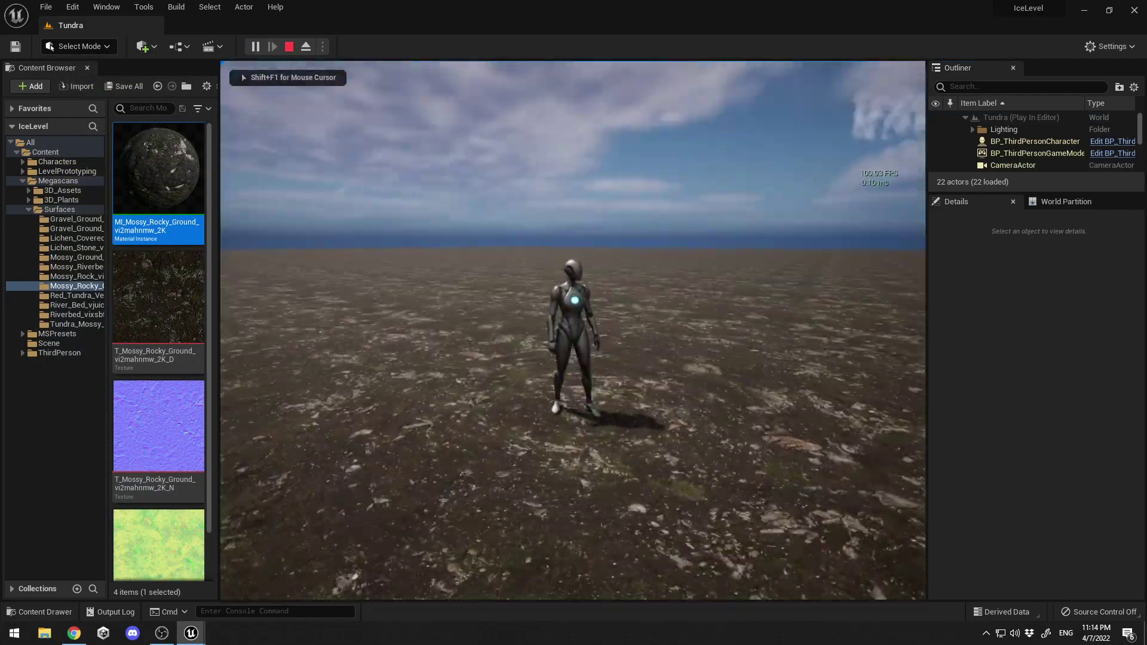
pyautogui.press('w')
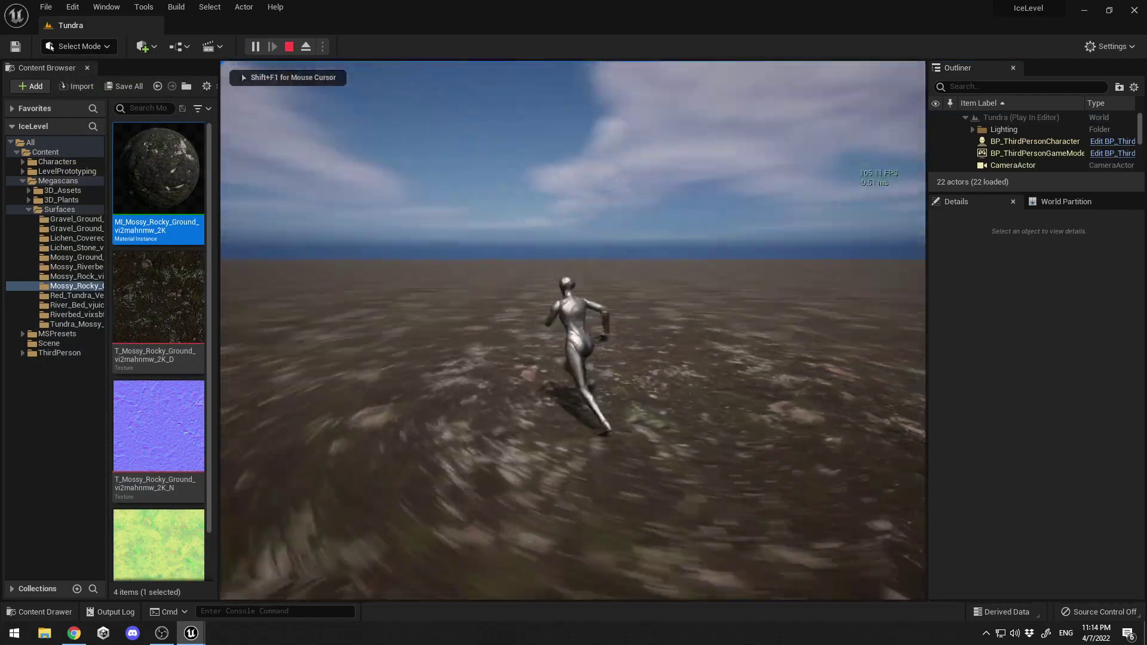
pyautogui.press('Escape')
pyautogui.moveTo(822, 267); pyautogui.dragTo(735, 241, button='right')
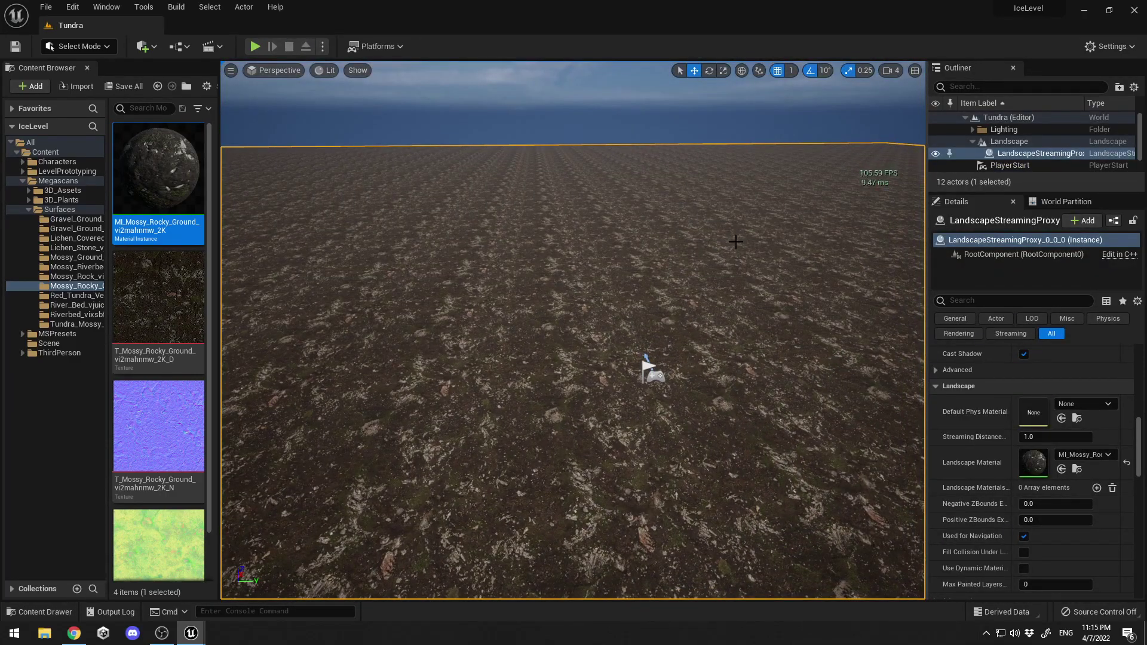
# - Try placing the S_Huge_Tundra_Rocky_Ground mesh from the Megascans 3D_Assets on the landscape
pyautogui.click(29, 190)
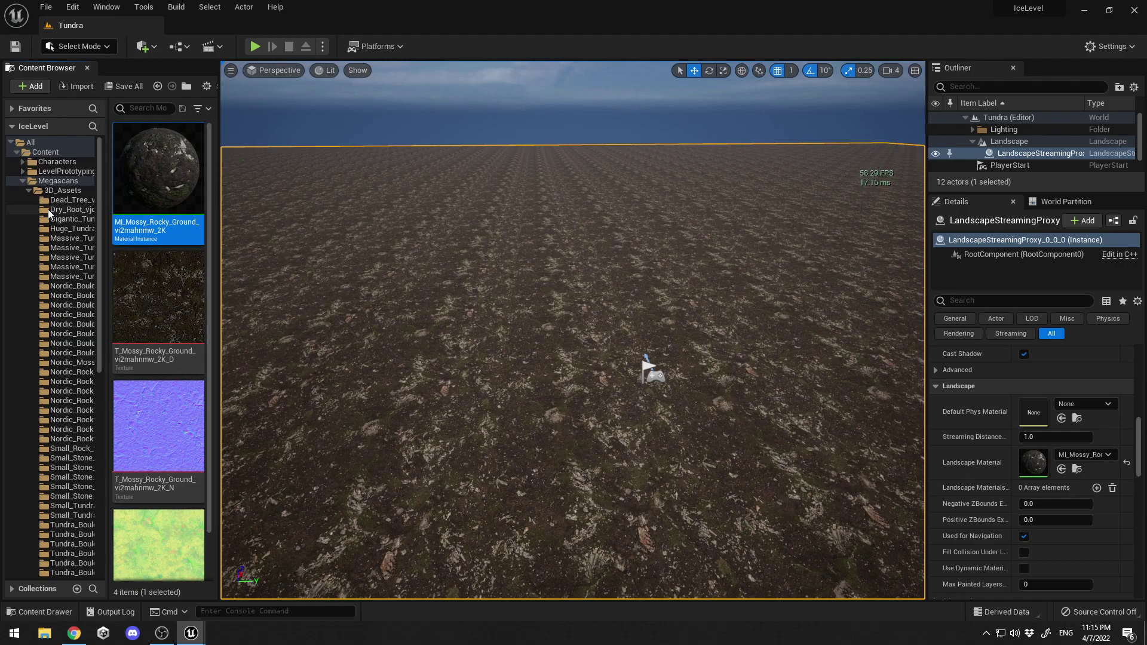
pyautogui.click(74, 228)
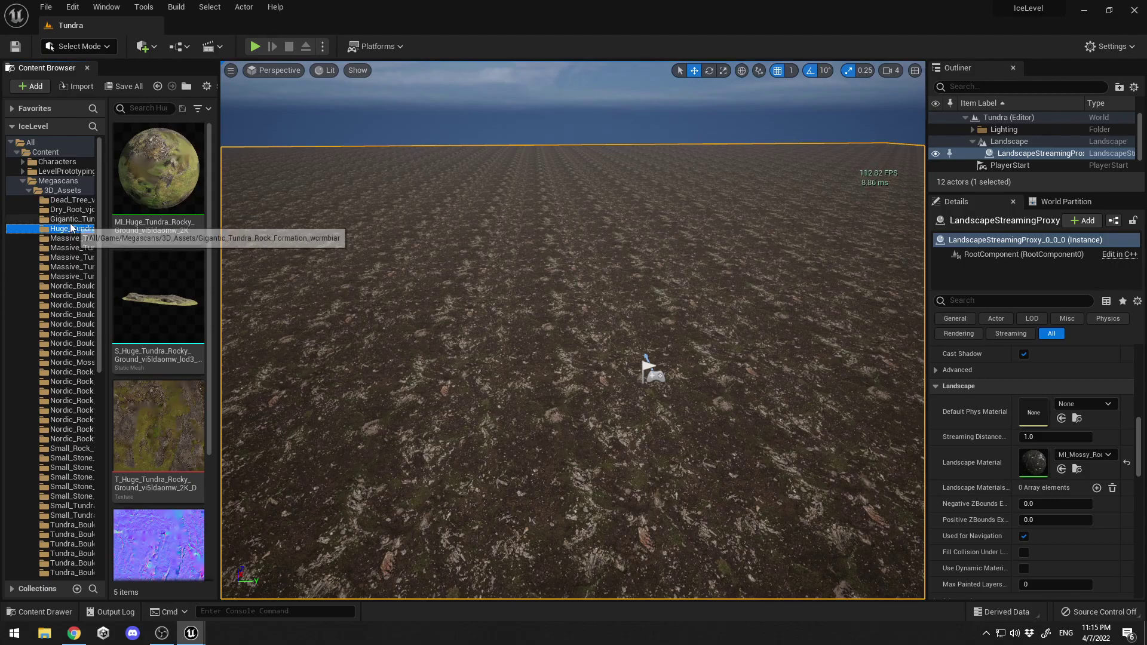
pyautogui.moveTo(171, 302); pyautogui.dragTo(717, 212)
pyautogui.press('f')
pyautogui.scroll(-10, 672, 205)
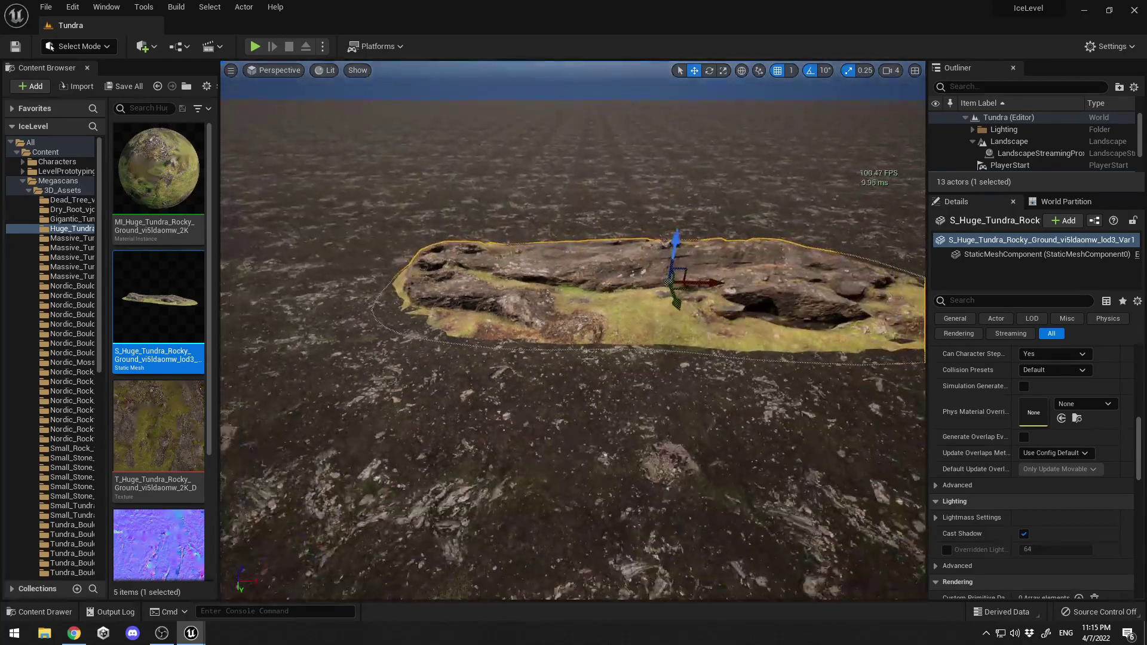
pyautogui.moveTo(790, 396); pyautogui.dragTo(567, 364, button='right')
# - Place the S_Gigantic_Tundra_Rock_Formation mesh on the landscape beside the player start, undoing the last move of it
pyautogui.click(72, 219)
pyautogui.moveTo(160, 313); pyautogui.dragTo(658, 244)
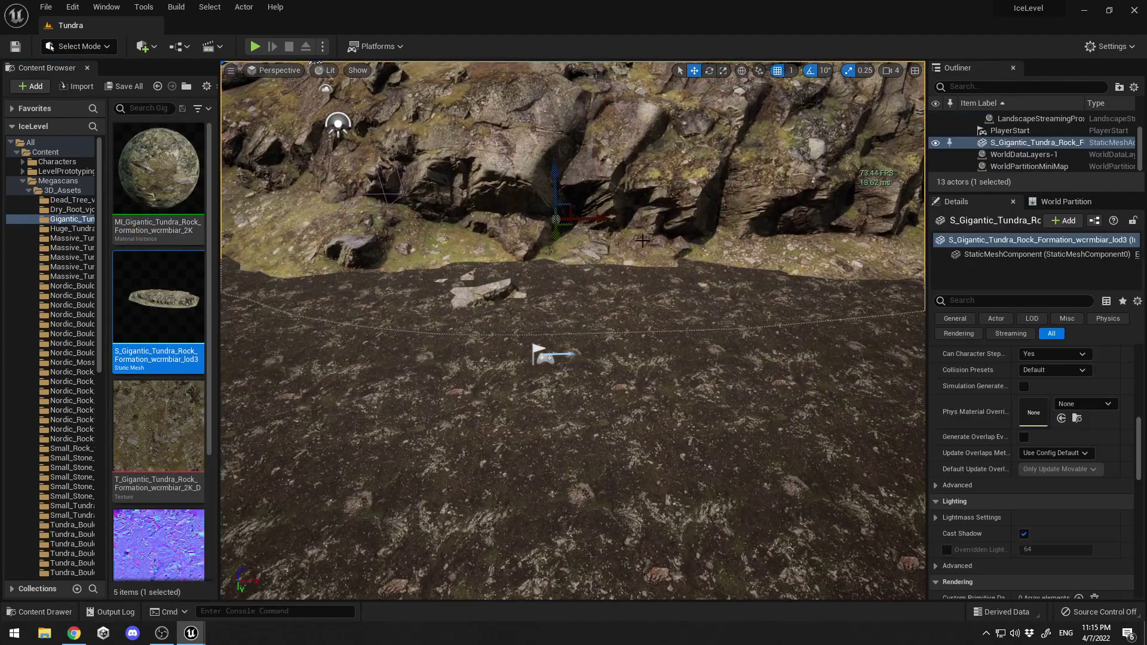
pyautogui.scroll(-5, 658, 244)
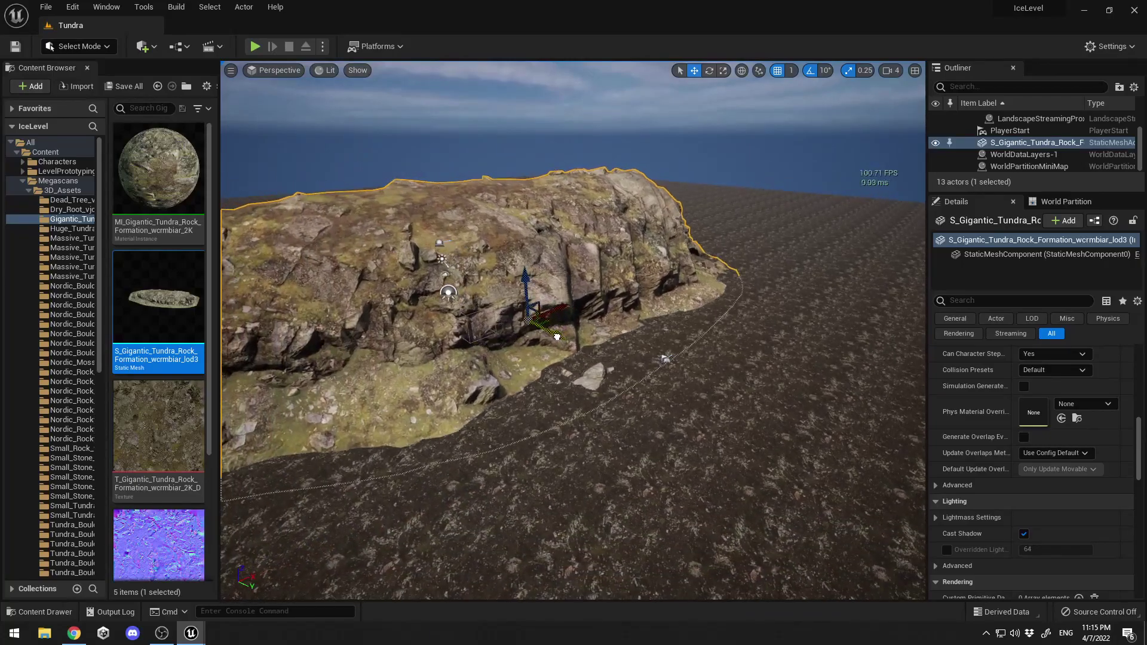
pyautogui.moveTo(534, 359); pyautogui.dragTo(497, 361)
pyautogui.hotkey('ctrl', 'z')
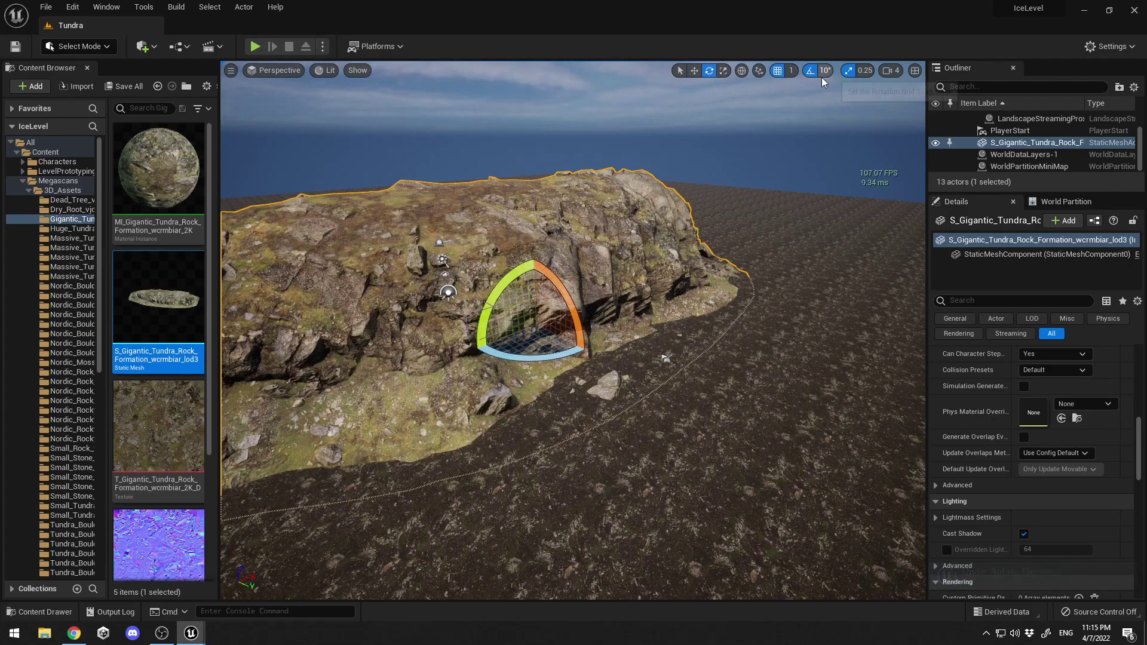
# - Play-test the level to judge the gigantic rock formation's scale against the character, and stop the session
pyautogui.click(255, 47)
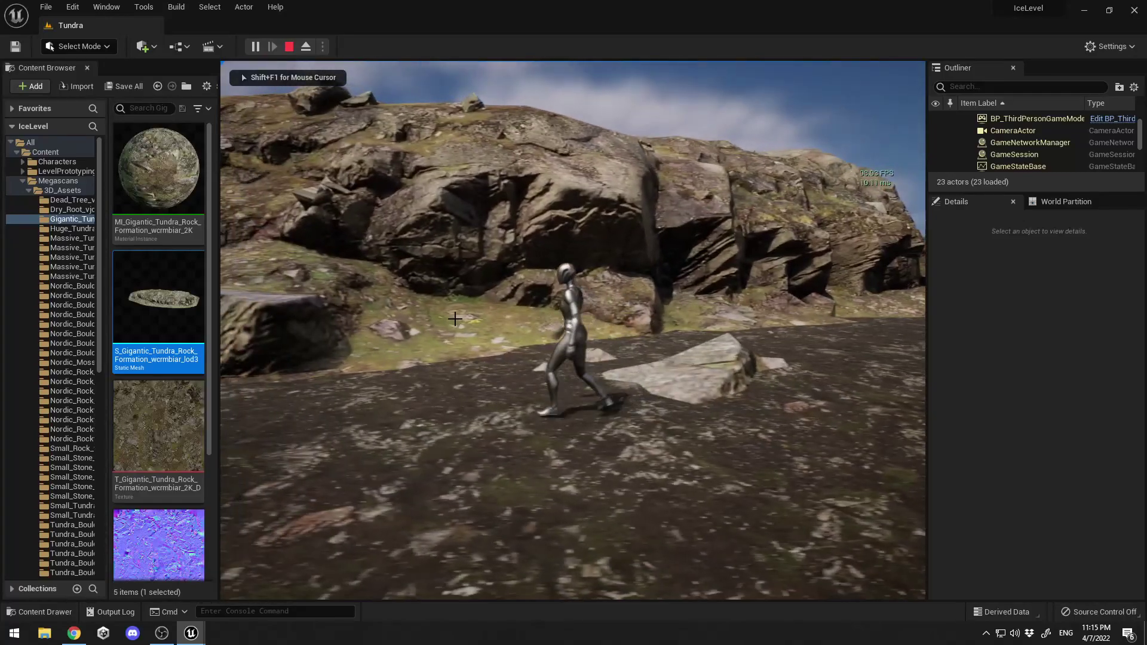
pyautogui.press('Escape')
pyautogui.moveTo(573, 329)
pyautogui.mouseDown(button='right')
pyautogui.moveTo(574, 269)
pyautogui.moveTo(586, 334)
pyautogui.mouseUp(button='right')
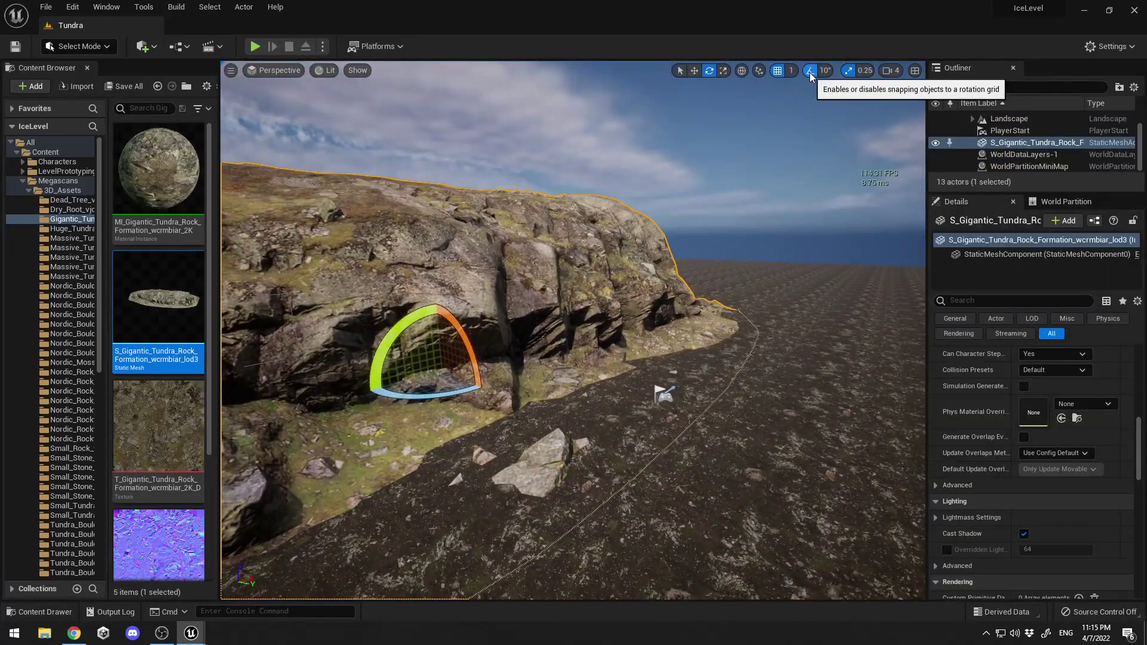
pyautogui.keyDown('alt'); pyautogui.moveTo(786, 98); pyautogui.dragTo(438, 302); pyautogui.keyUp('alt')
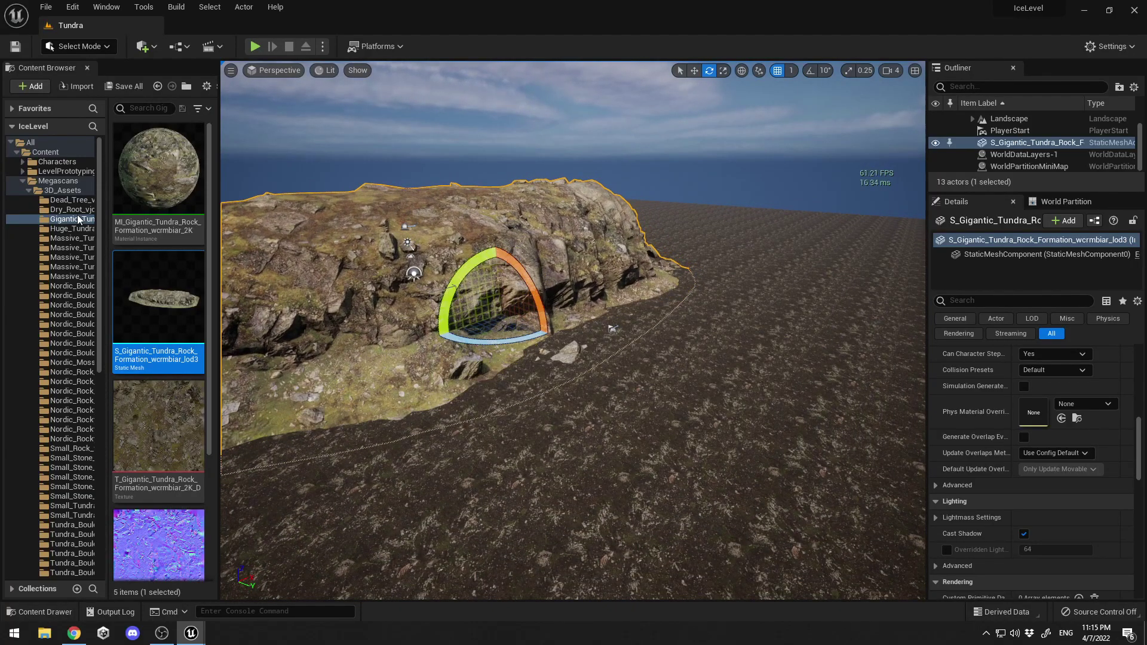
# - Place the S_Massive_Tundra_Rock_Formation_wd4hffaqx mesh opposite the gigantic rock formation, leaving a path between them
pyautogui.click(72, 239)
pyautogui.moveTo(166, 294); pyautogui.dragTo(747, 346)
pyautogui.scroll(-5, 701, 373)
pyautogui.press('w')
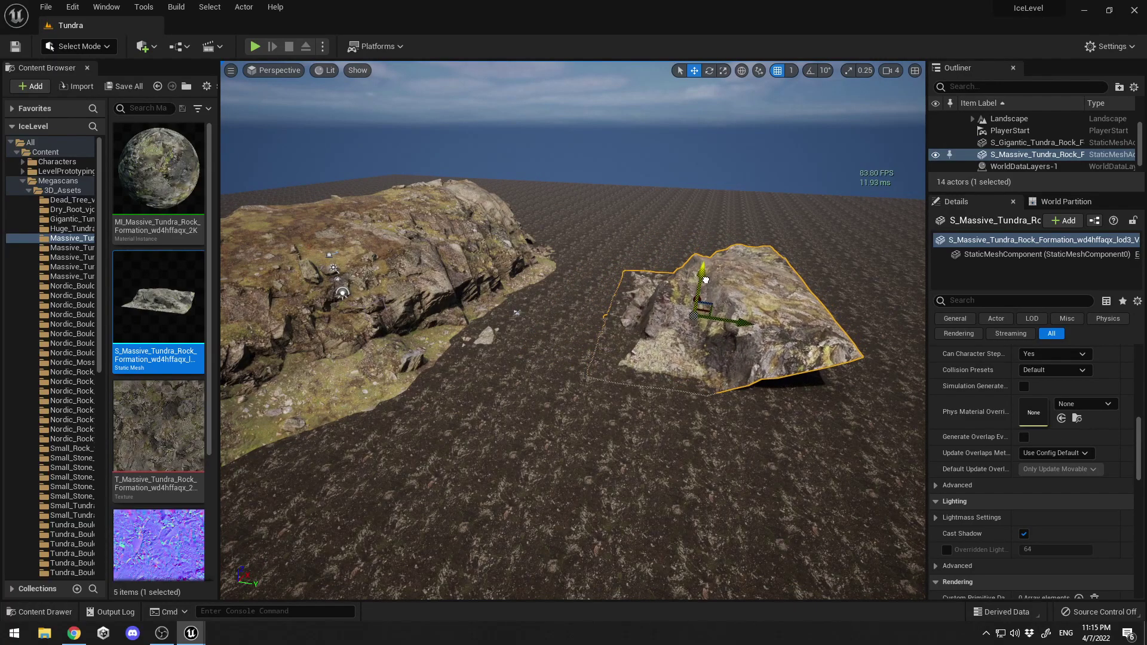
pyautogui.moveTo(528, 282); pyautogui.dragTo(529, 282, button='right')
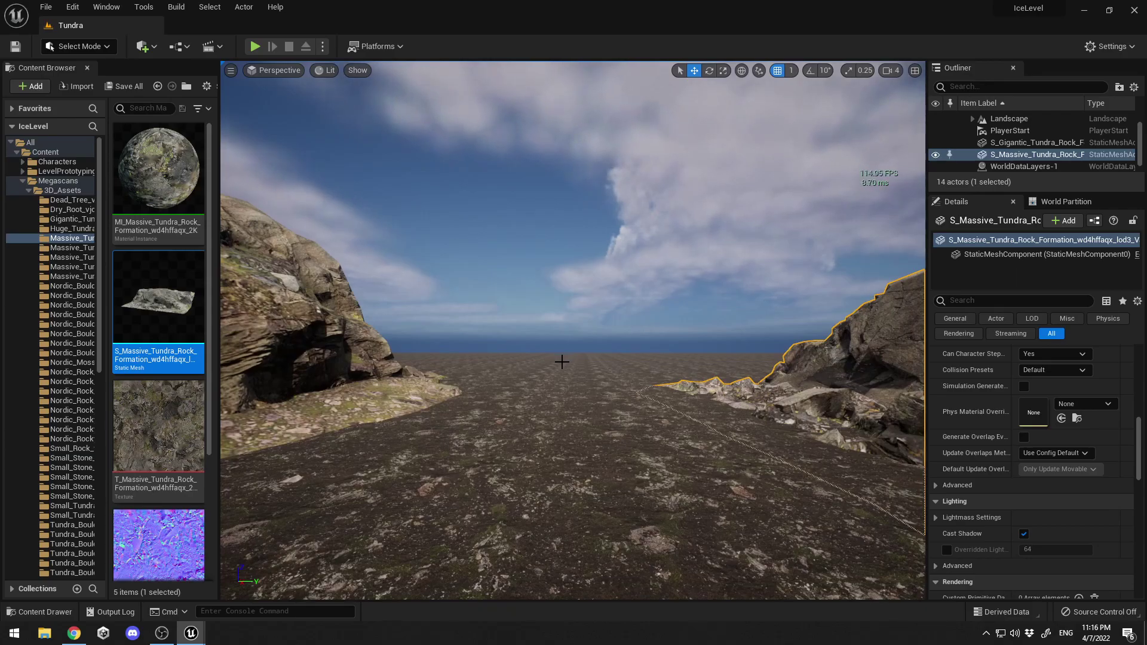
pyautogui.moveTo(562, 362); pyautogui.dragTo(561, 362, button='right')
# - Extend the smaller rock wall along the path with the Massive Tundra Rock Formation meshes wd4icipcb and wdysbfoga
pyautogui.click(72, 247)
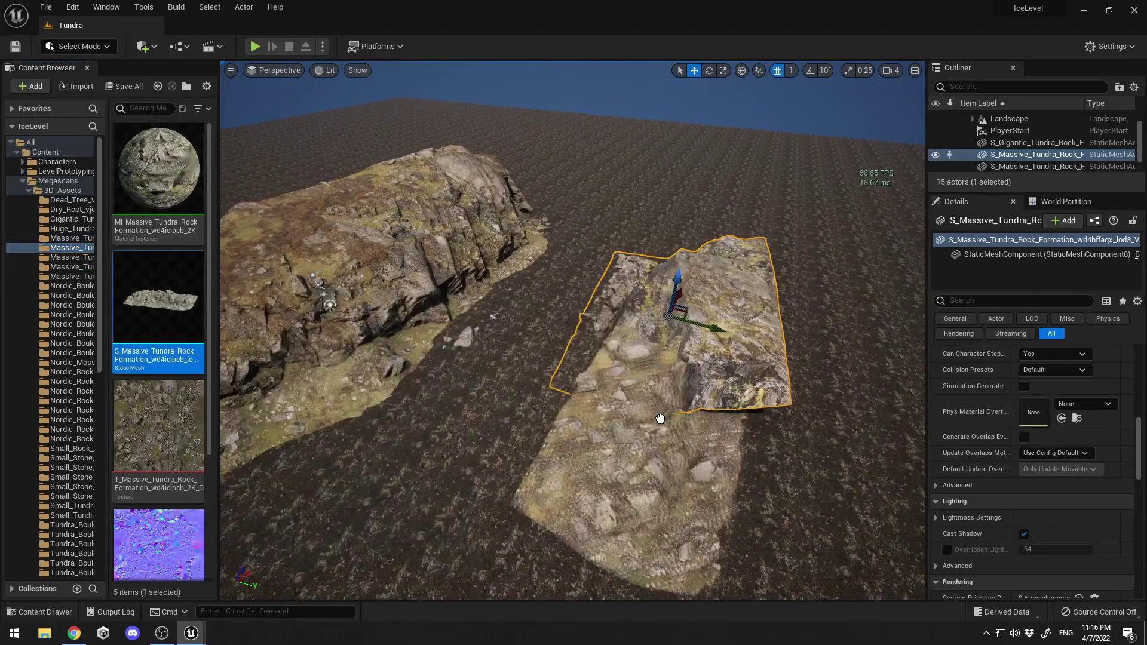
pyautogui.moveTo(630, 445); pyautogui.dragTo(633, 447)
pyautogui.click(72, 258)
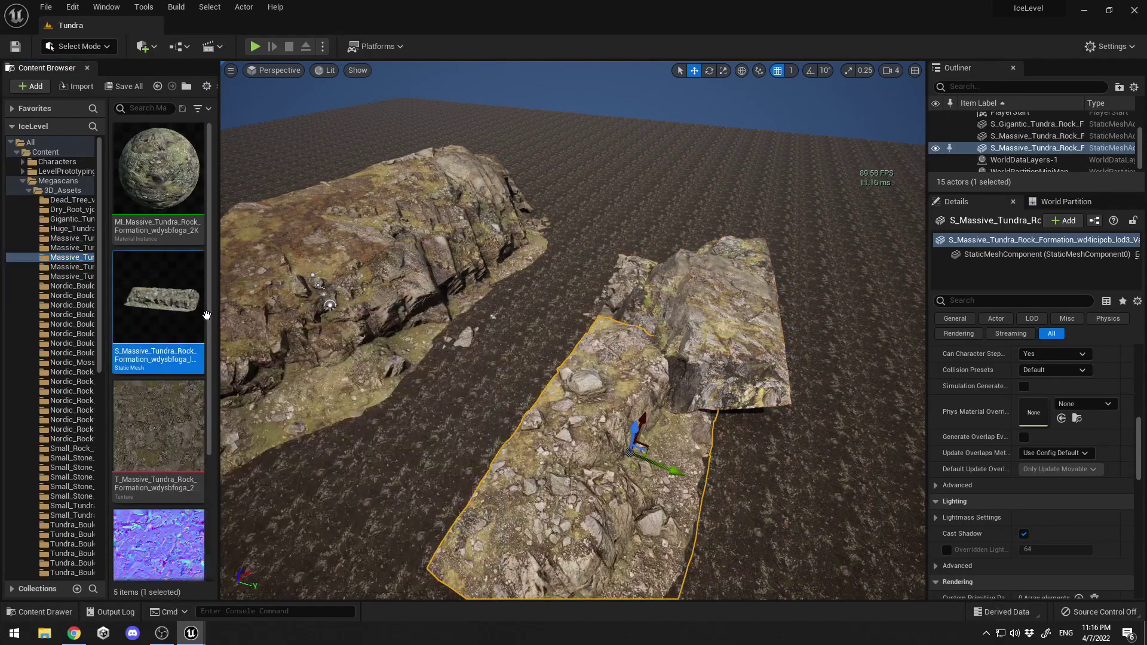
pyautogui.moveTo(643, 340); pyautogui.dragTo(644, 339)
pyautogui.scroll(-5, 644, 339)
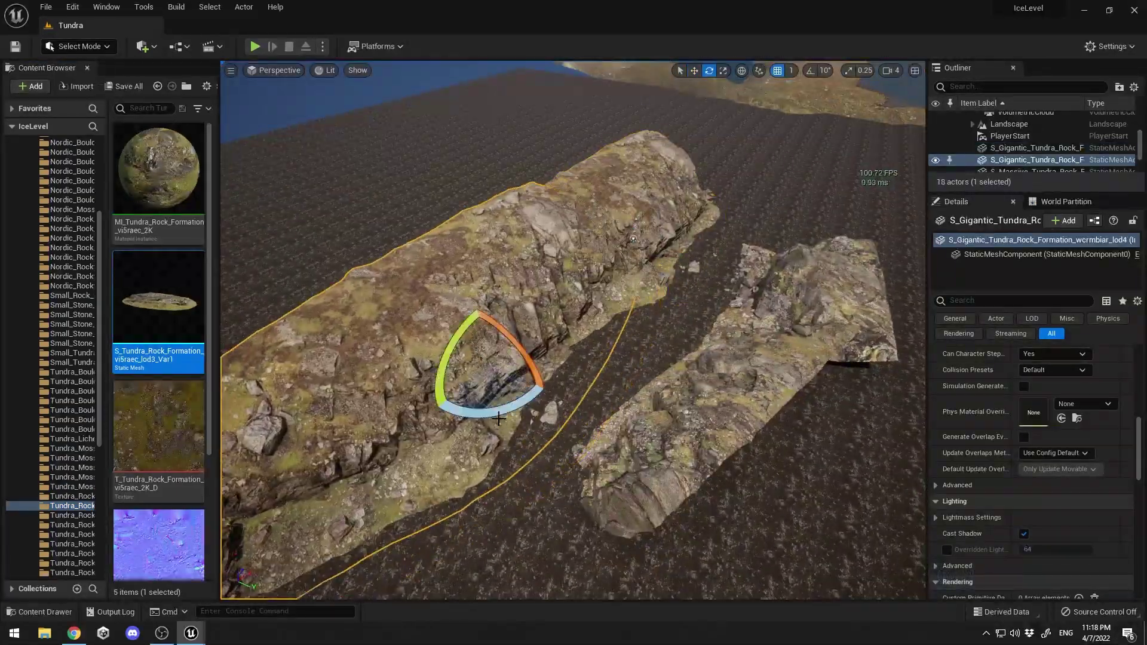
# - Undo the last changes to the duplicated Gigantic Tundra Rock Formation pieces
pyautogui.hotkey('ctrl', 'z')
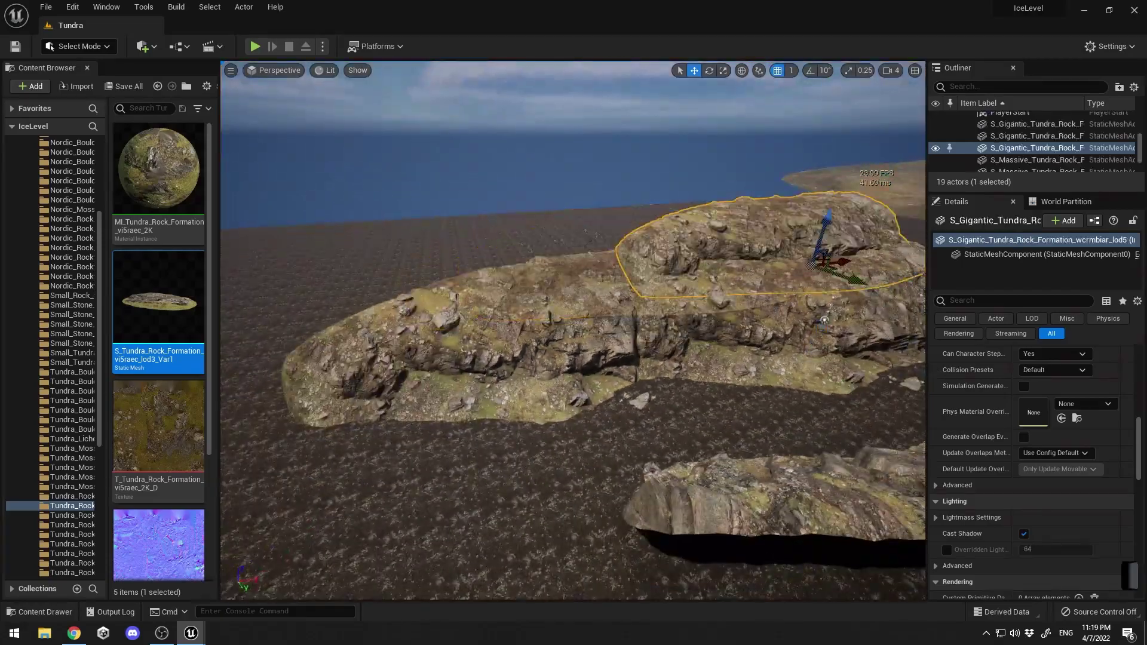
pyautogui.hotkey('ctrl', 'z')
pyautogui.hotkey('ctrl', 'z')
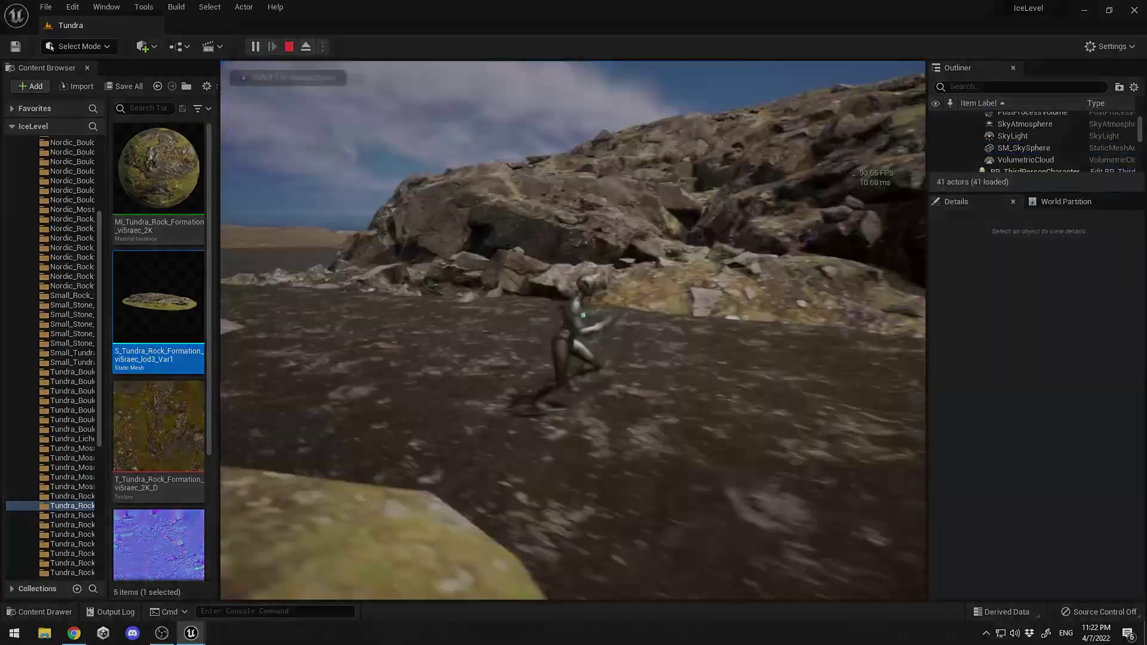
pyautogui.press('e')
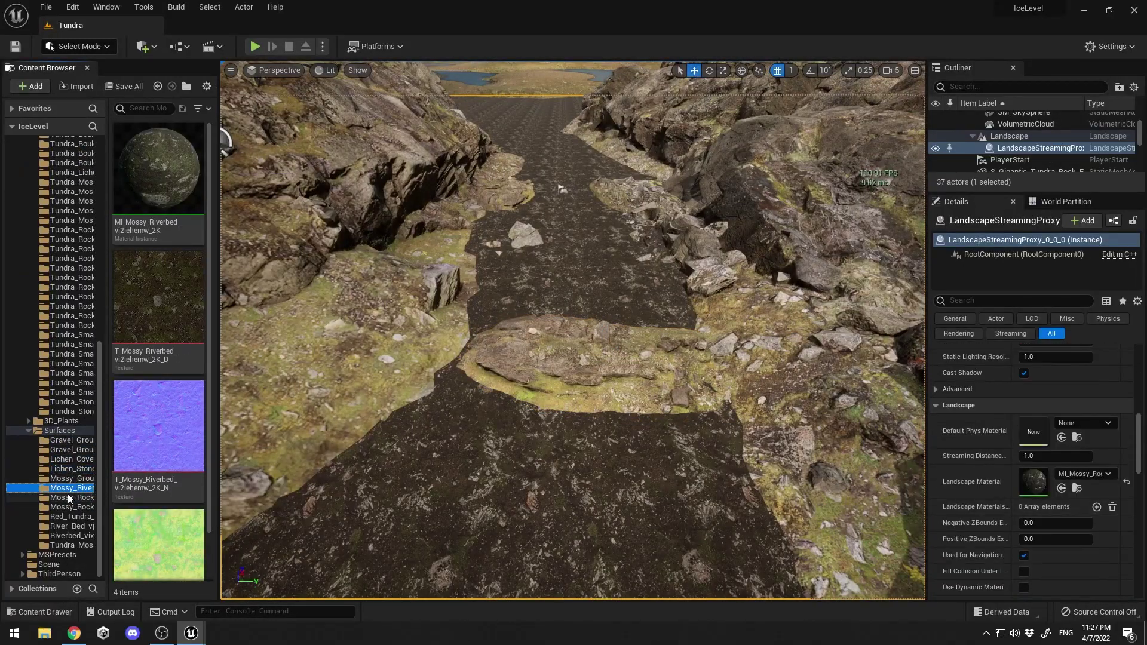
# - Add another boulder mesh to the ground along the rocky path and play-test the level
pyautogui.click(70, 536)
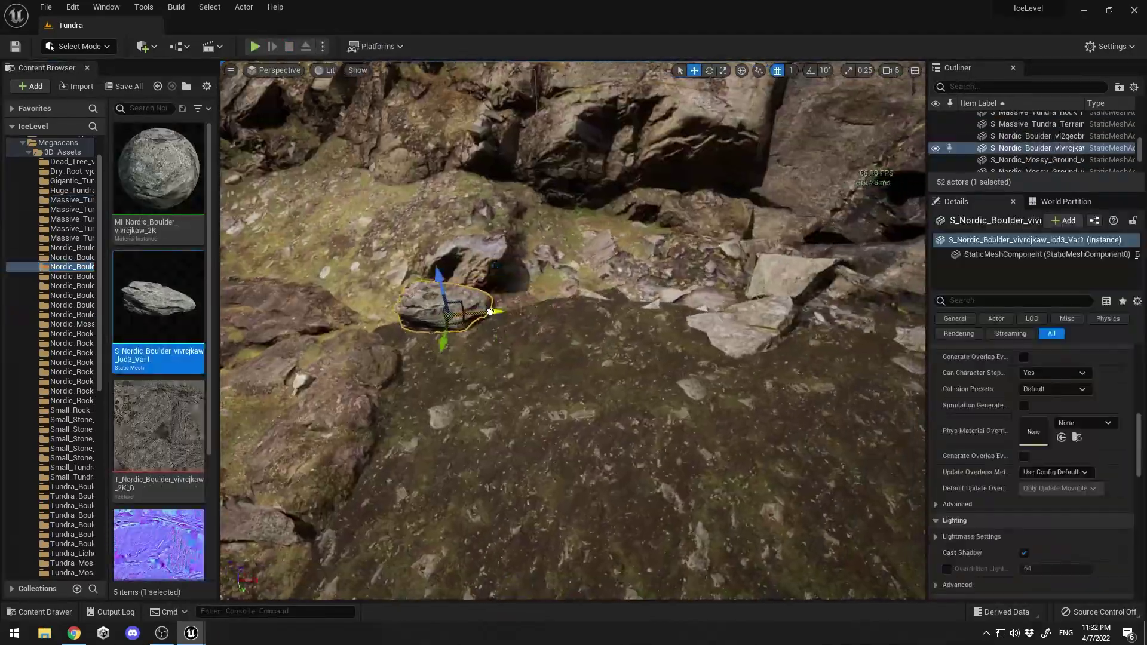
pyautogui.moveTo(162, 291); pyautogui.dragTo(637, 336)
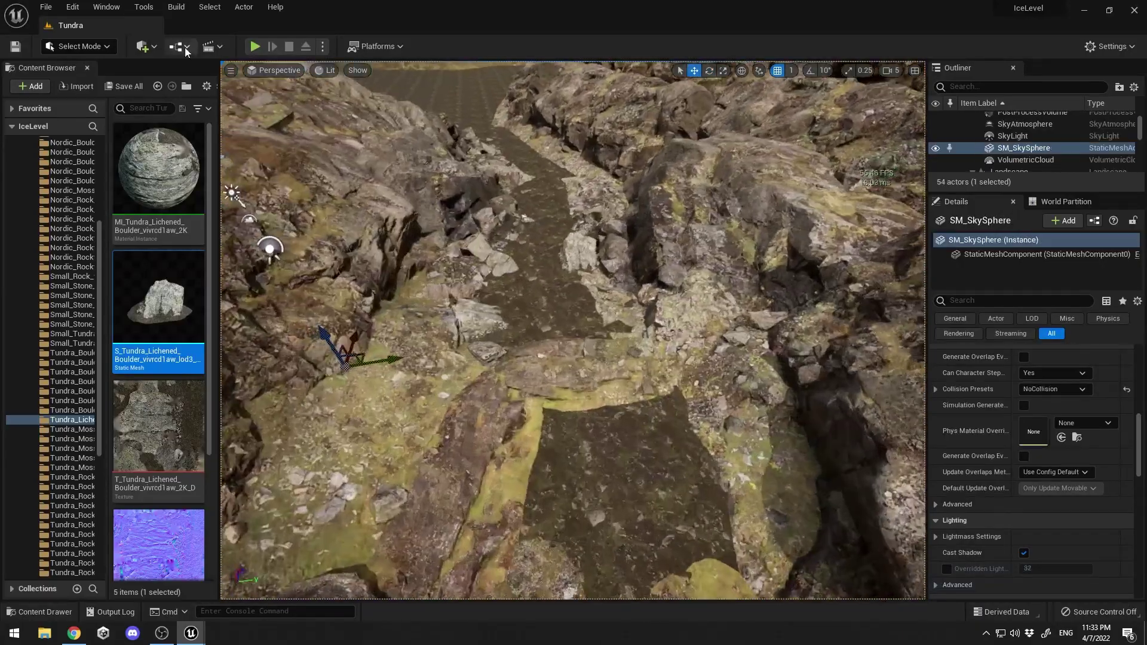
pyautogui.click(255, 46)
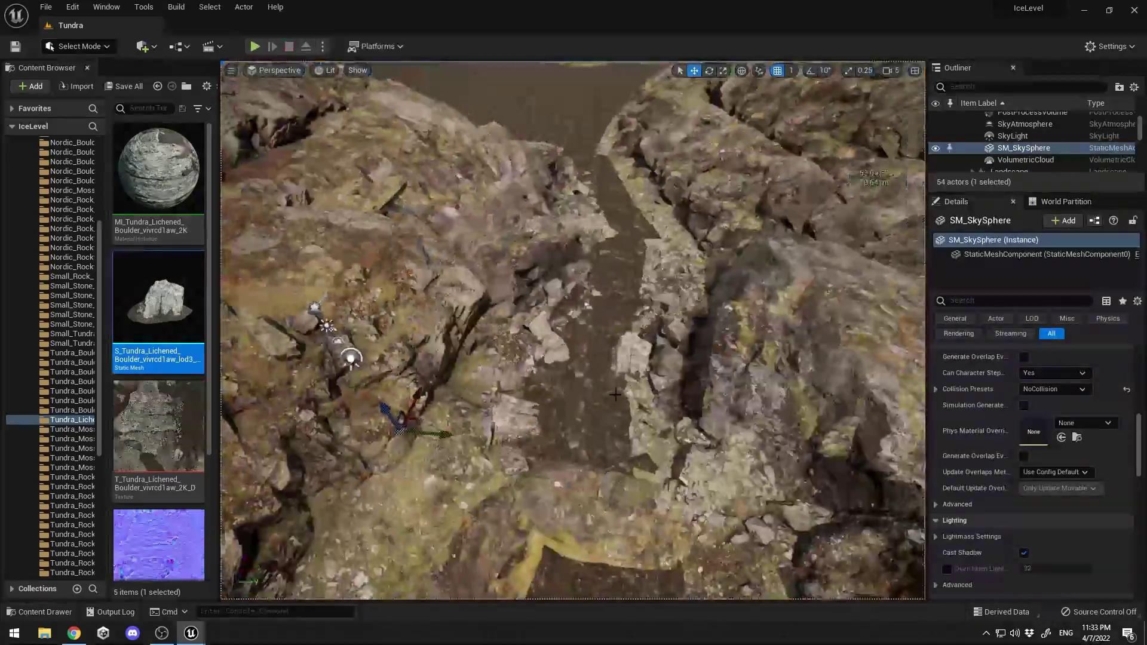
pyautogui.press('e')
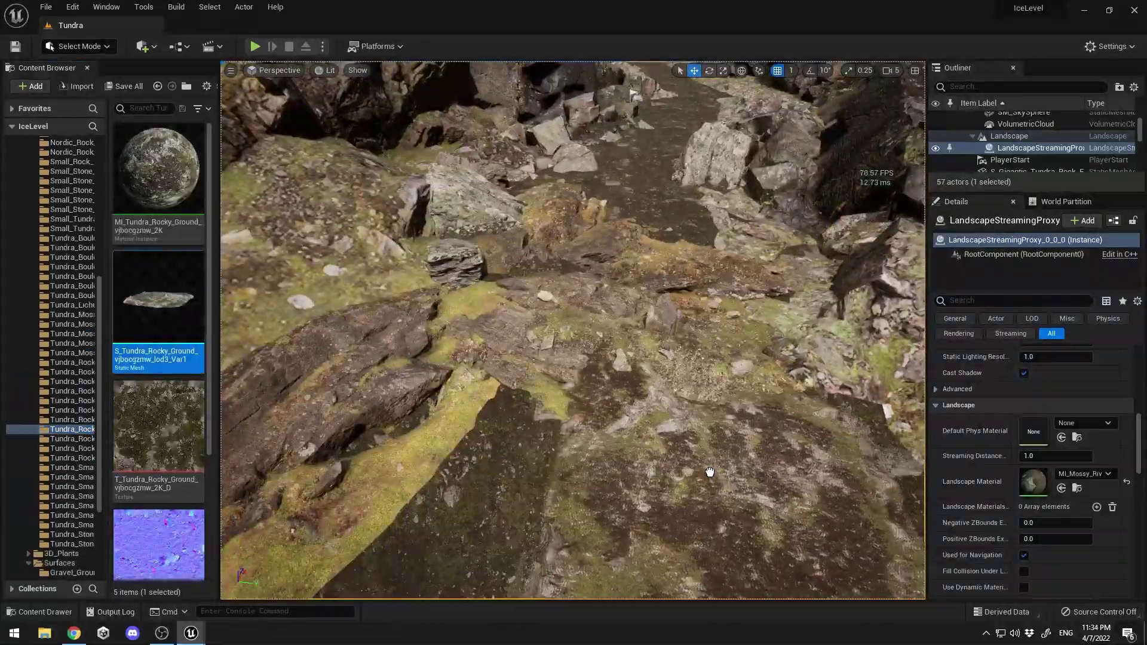
# - Cover the bare path near the player start with Tundra Rocky Ground meshes, including the vjbodahmw variant
pyautogui.click(72, 439)
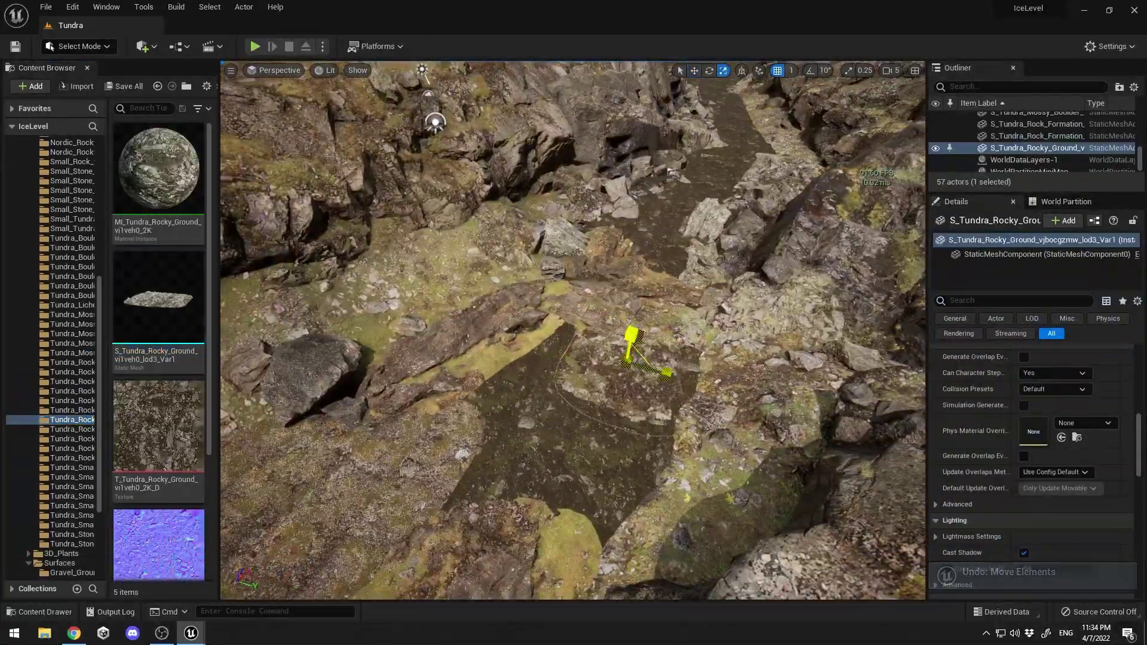
pyautogui.moveTo(627, 334); pyautogui.dragTo(643, 387)
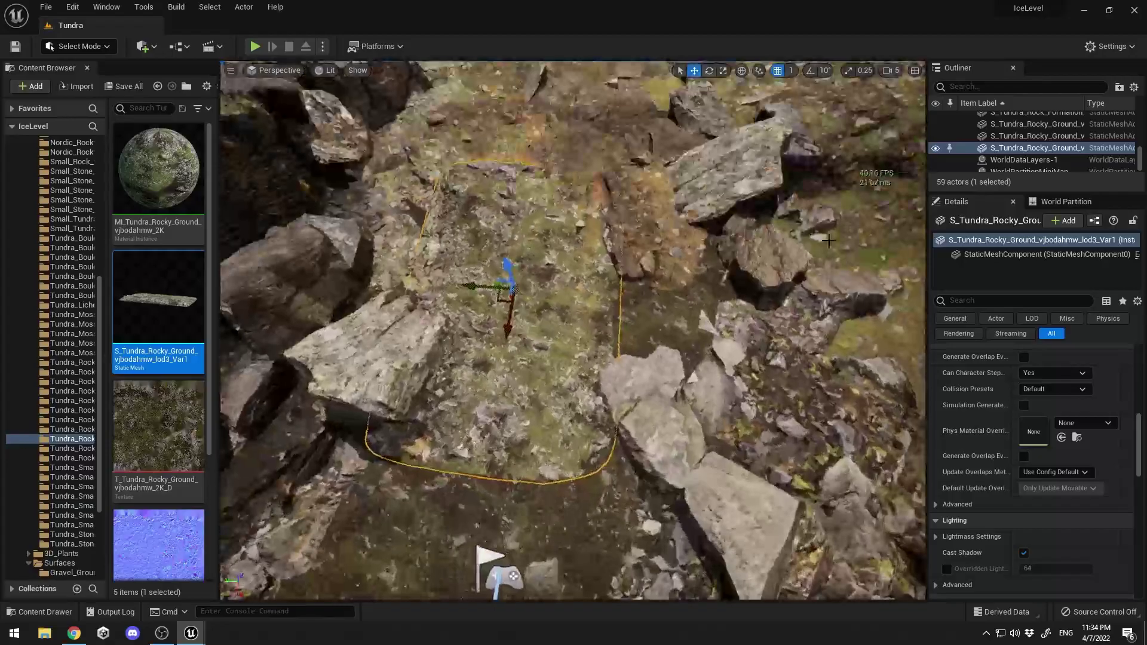
pyautogui.press('e')
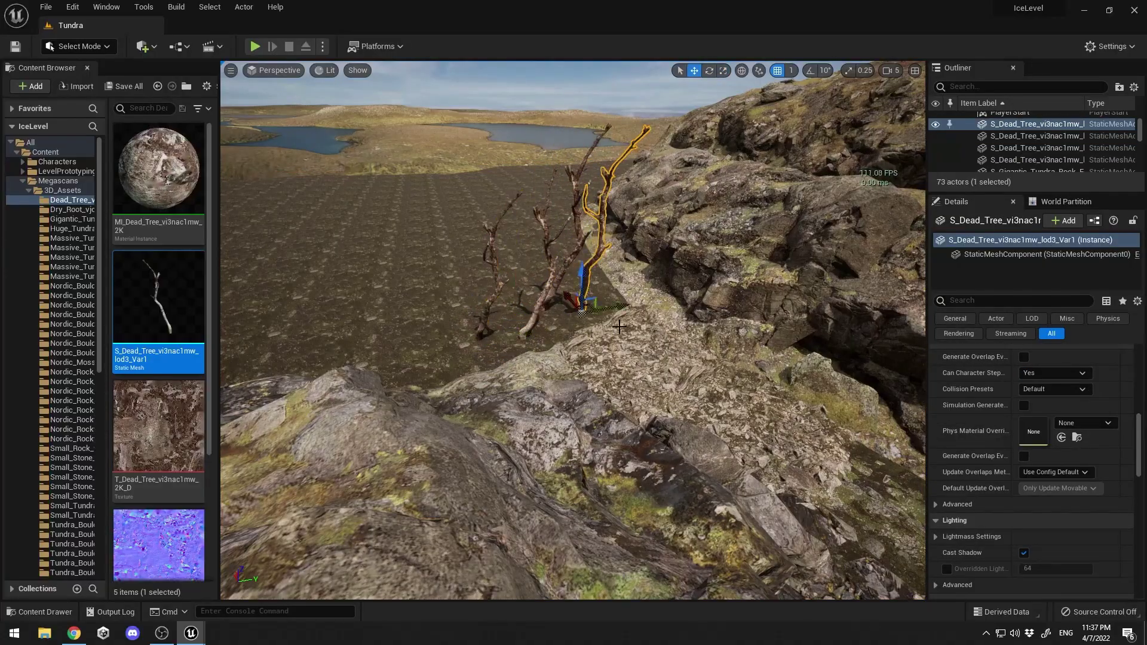
# - Open the Gigantic Tundra Rock Formation assets, and undo the last change to the Tundra Rocky Ground piece on the path
pyautogui.click(67, 218)
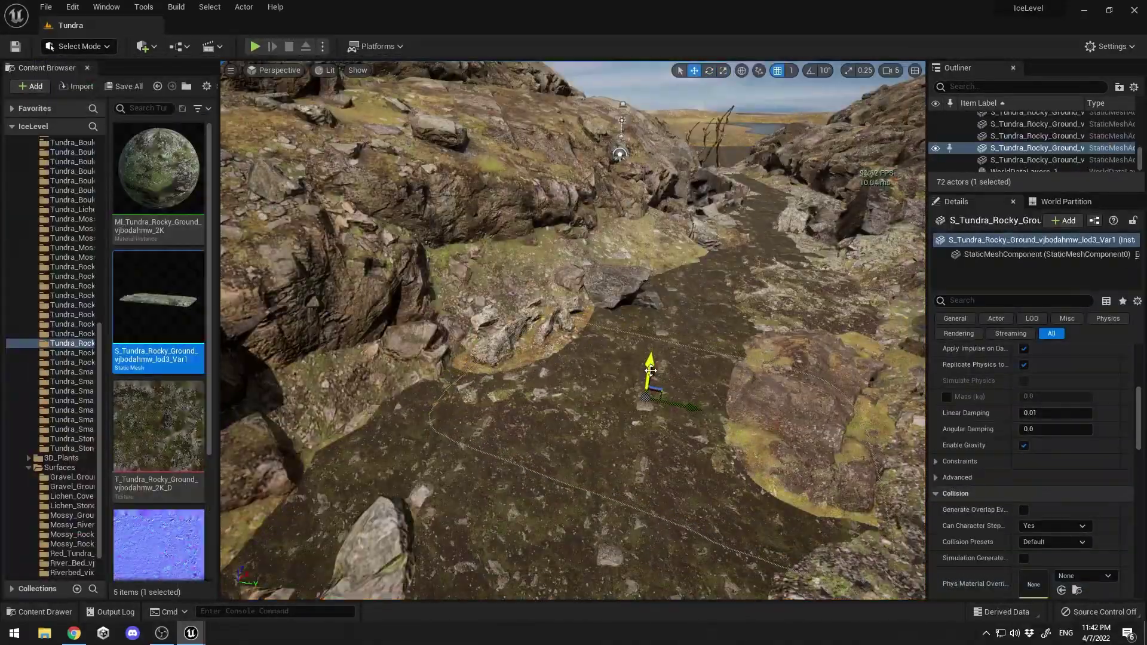
pyautogui.moveTo(651, 371); pyautogui.dragTo(538, 377, button='right')
pyautogui.hotkey('ctrl', 'z')
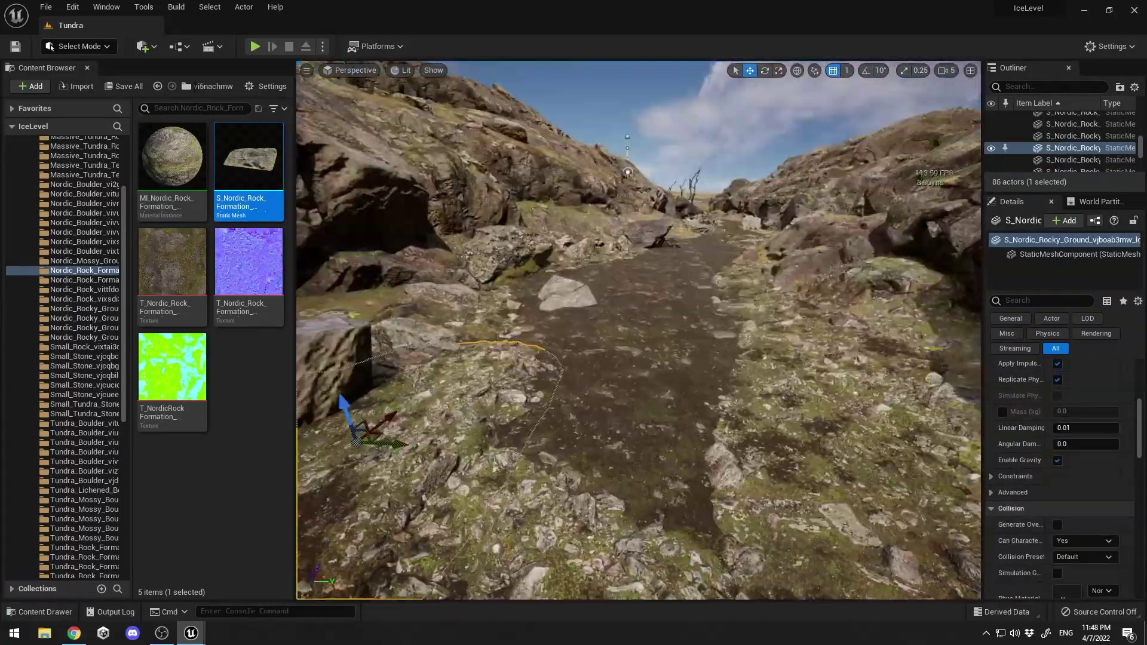
# - Add a Tundra Rocky Ground piece along the path's edge, and delete the selected Nordic Rocky Ground vi5jfctmw piece from the path
pyautogui.moveTo(698, 302); pyautogui.dragTo(551, 318, button='right')
pyautogui.click(697, 302)
pyautogui.keyDown('alt'); pyautogui.moveTo(590, 328); pyautogui.dragTo(620, 389); pyautogui.keyUp('alt')
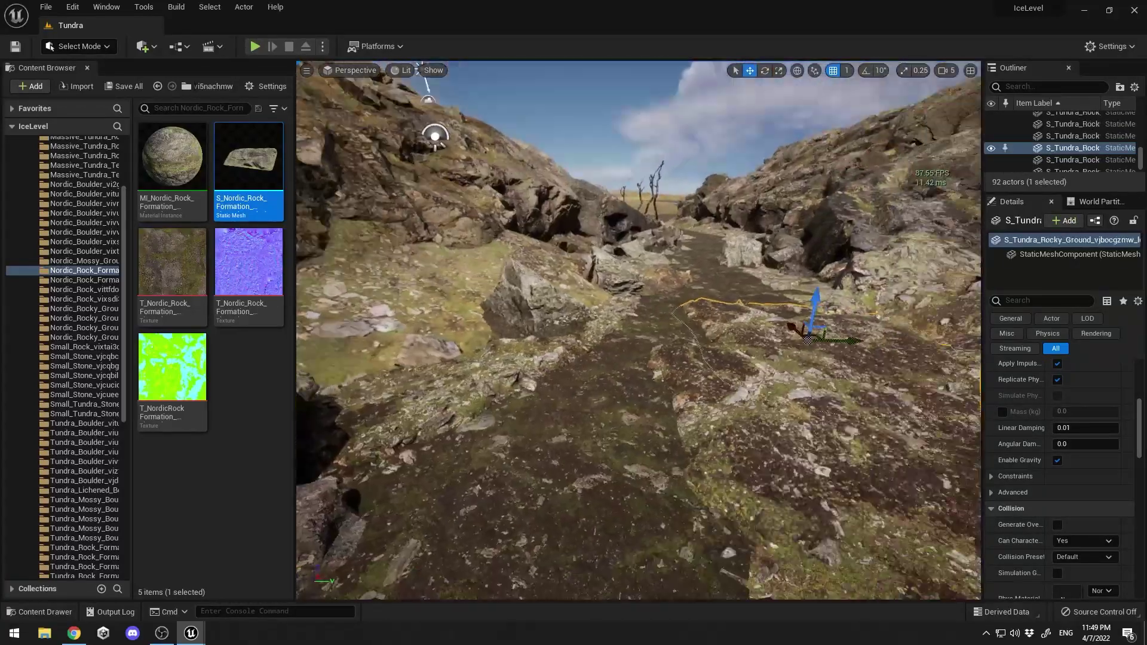
pyautogui.click(713, 479)
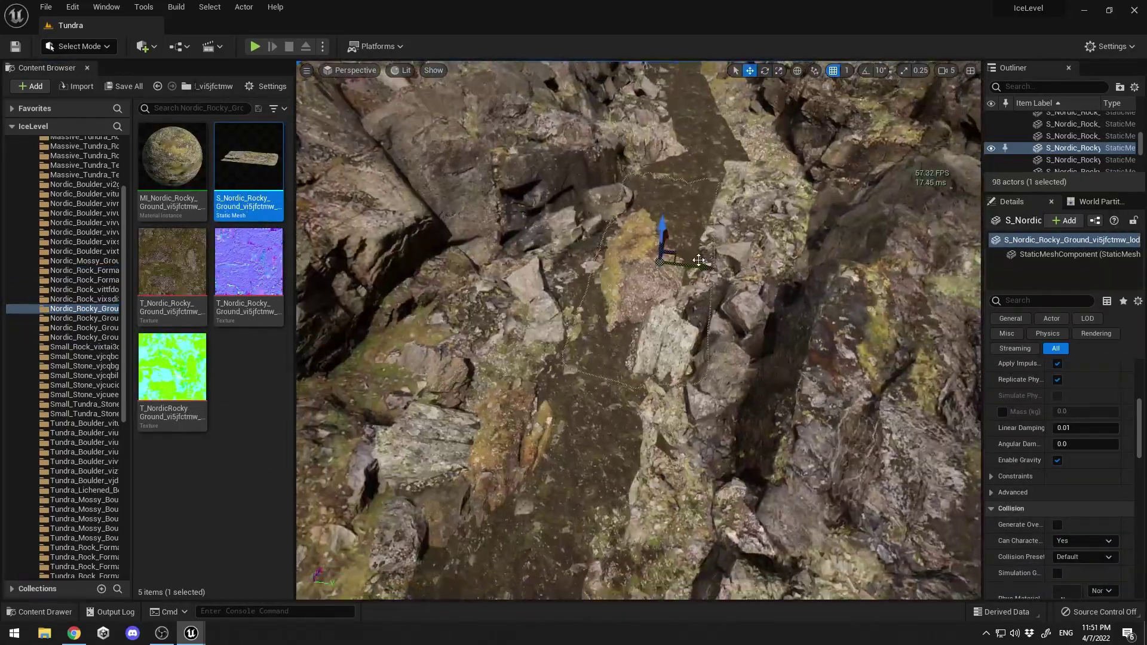
pyautogui.press('Delete')
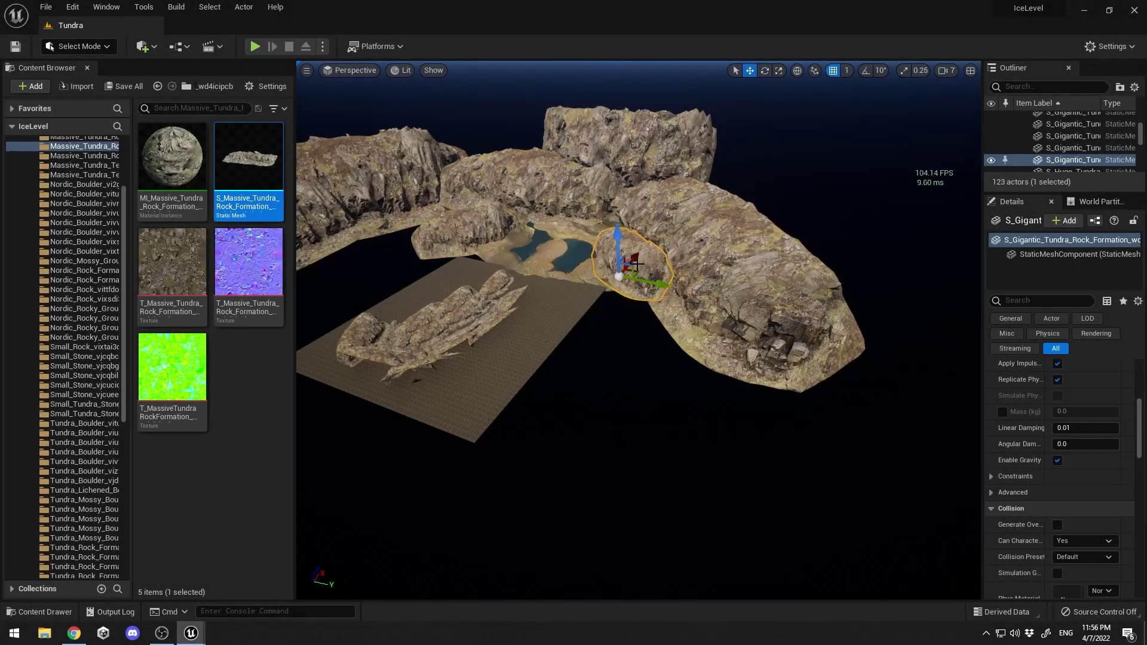
# - Play-test the level to examine the large rock walls enclosing the landscape from the character's view
pyautogui.click(256, 48)
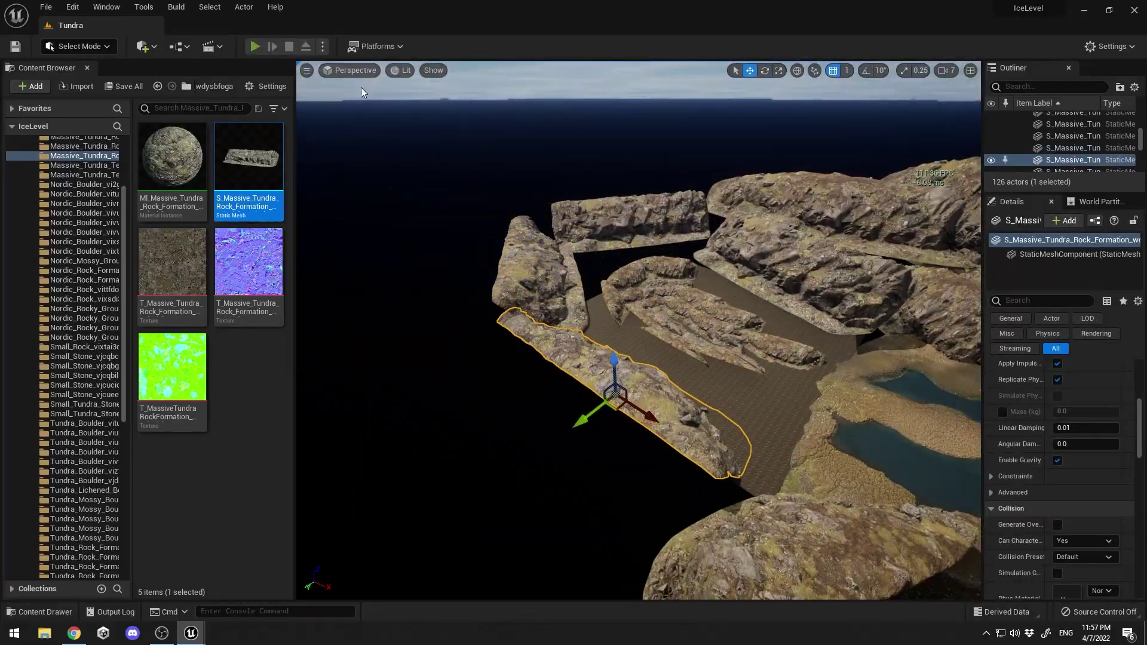
pyautogui.click(256, 47)
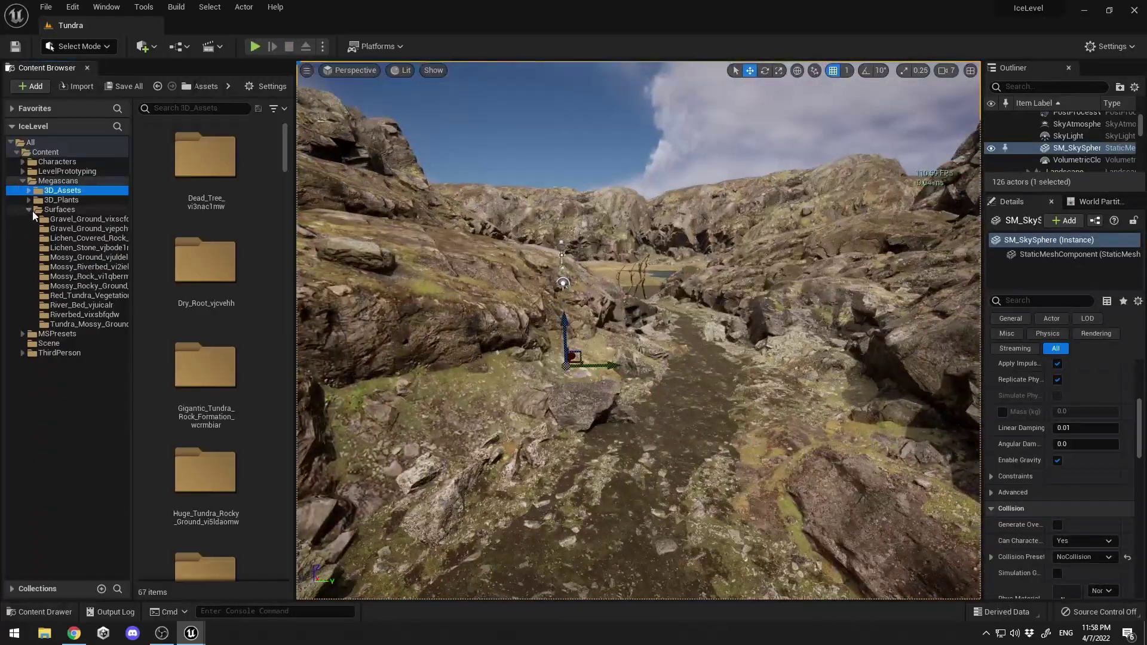
# - Switch the editor to Foliage mode and open the Wild_Grass_vczndjqja plant assets
pyautogui.click(79, 46)
pyautogui.click(102, 105)
pyautogui.click(594, 335)
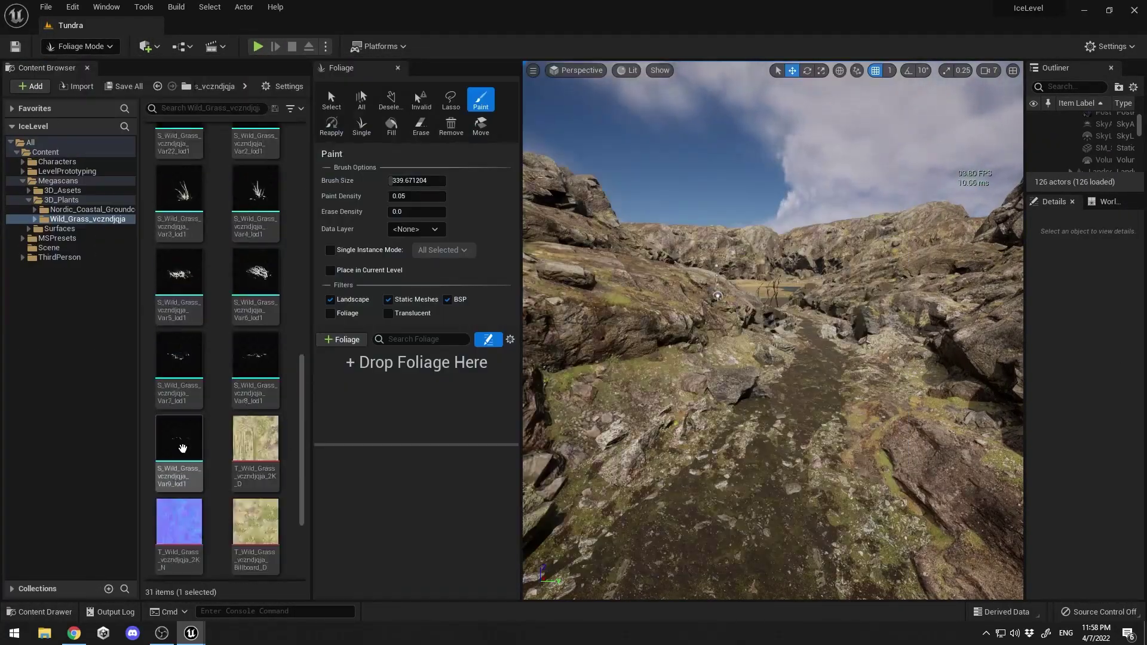
# - Add the 22 Wild Grass meshes as foliage types saved in the Wild_Grass_vczndjqja folder, and play-test the level with painted grass
pyautogui.moveTo(179, 442); pyautogui.dragTo(418, 394)
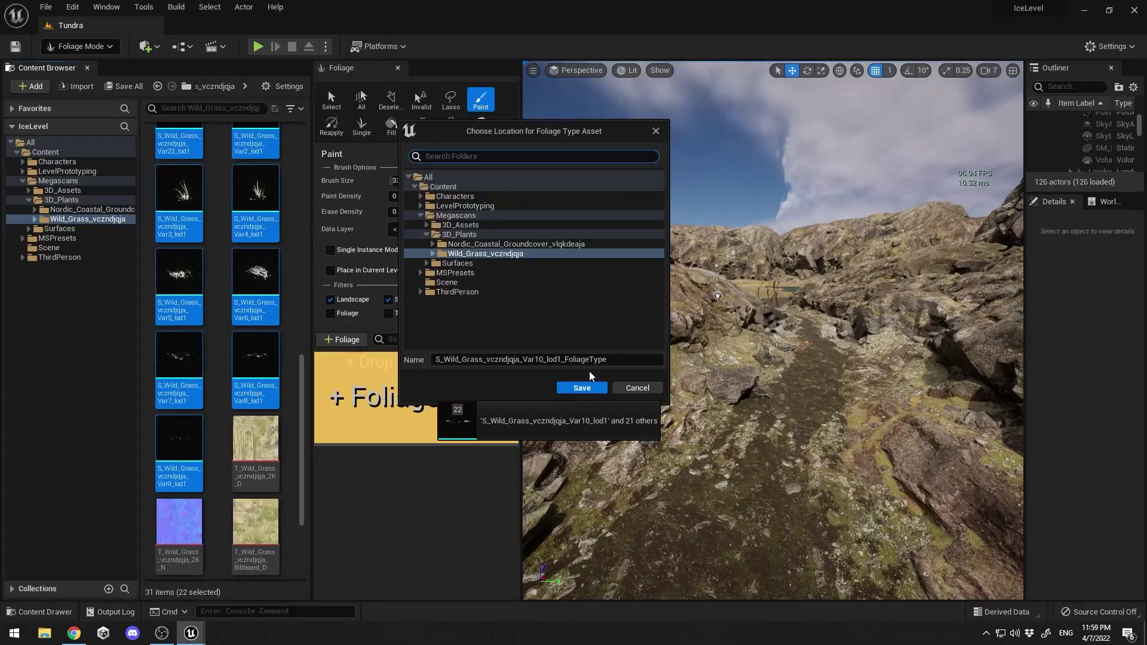
pyautogui.click(582, 387)
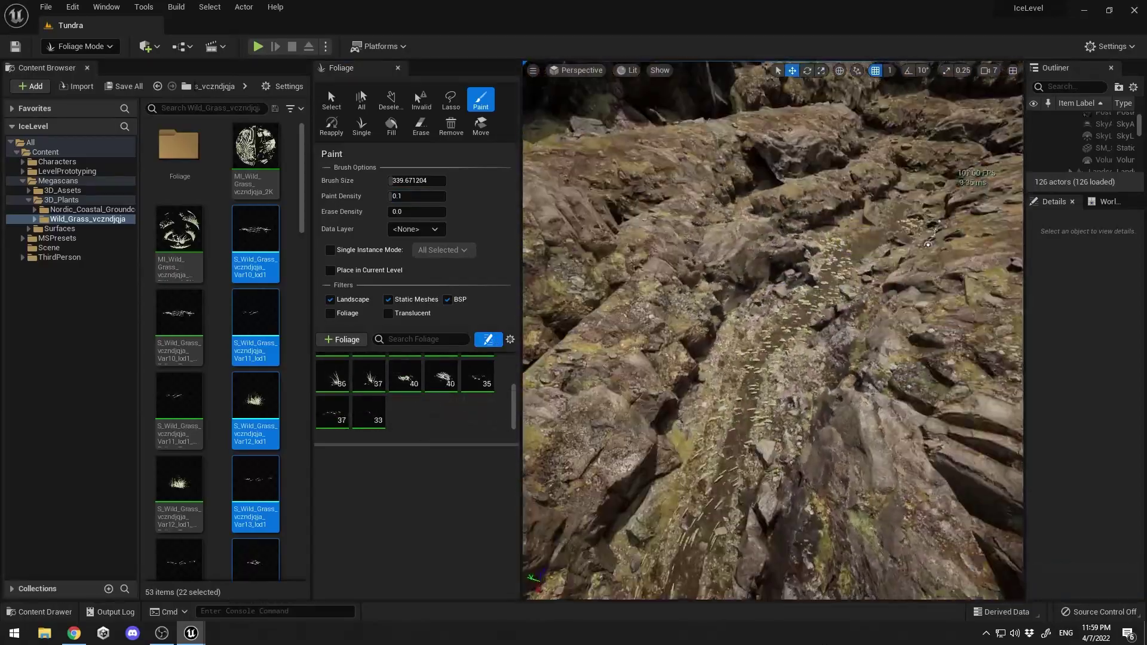
pyautogui.hotkey('alt', 'p')
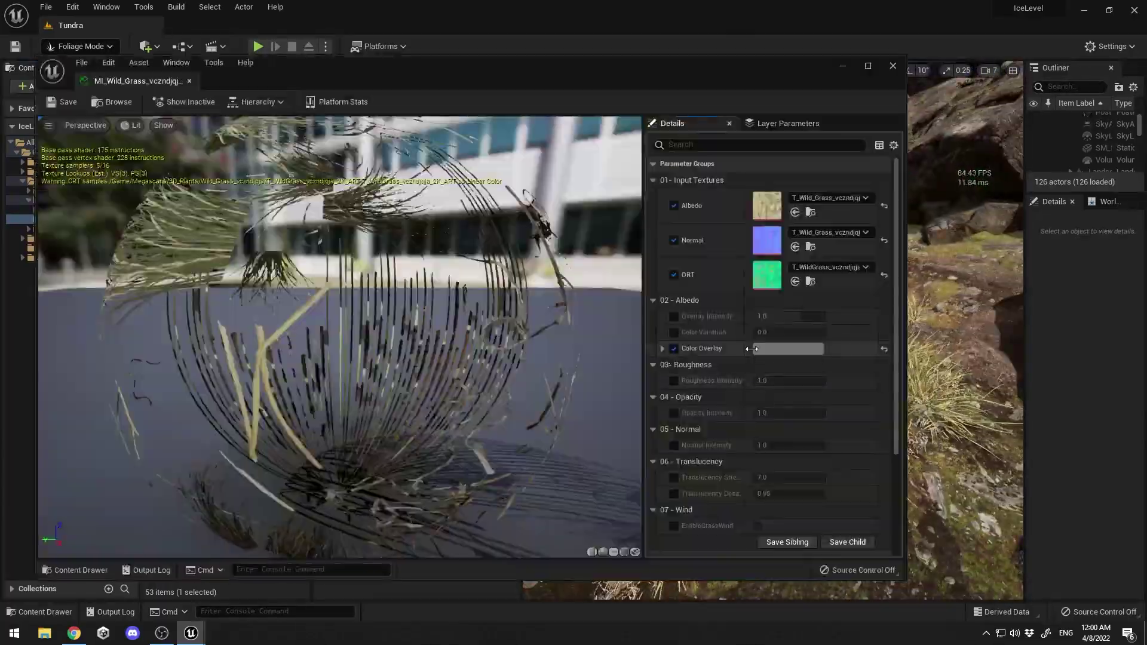
# - Save the Wild Grass material instance with its Color Overlay override enabled
pyautogui.click(62, 103)
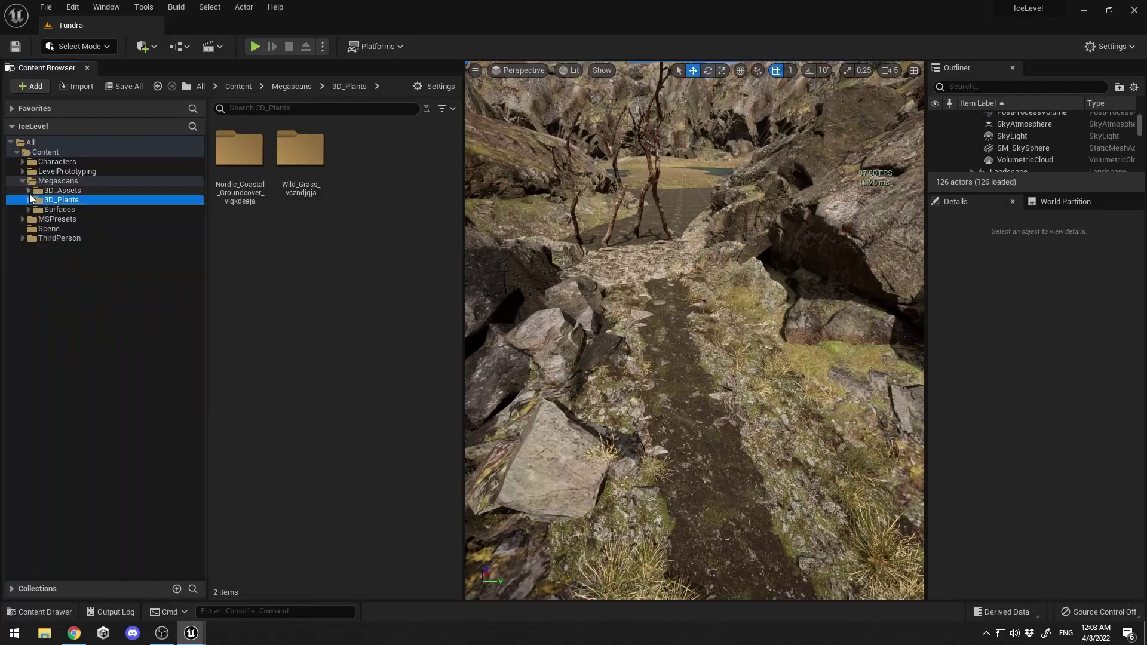
pyautogui.click(114, 379)
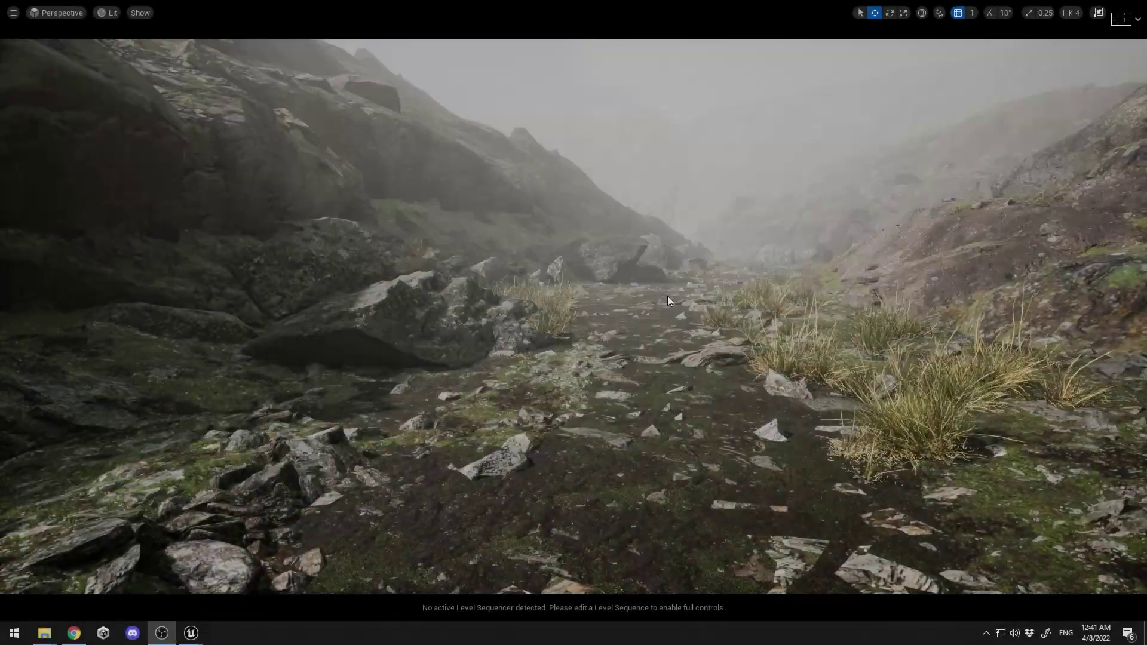
# - Look over the foggy level in full screen, and inspect the DirectionalLight and ExponentialHeightFog actors in the Lighting folder
pyautogui.moveTo(668, 296); pyautogui.dragTo(614, 317, button='right')
pyautogui.press('F11')
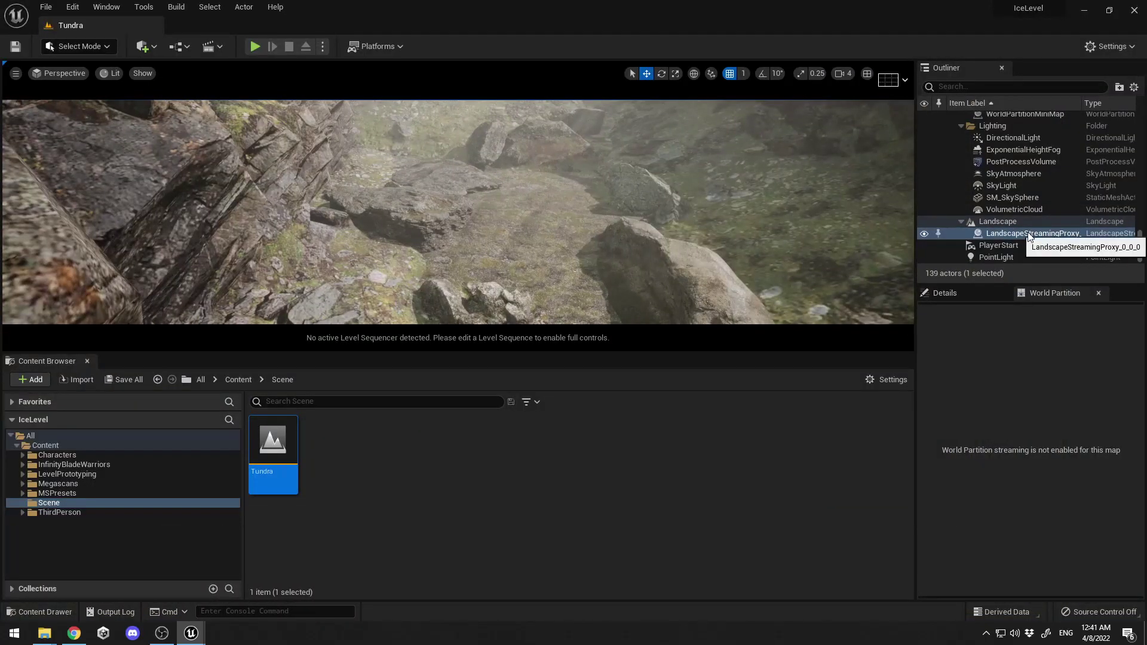
pyautogui.scroll(1, 1022, 209)
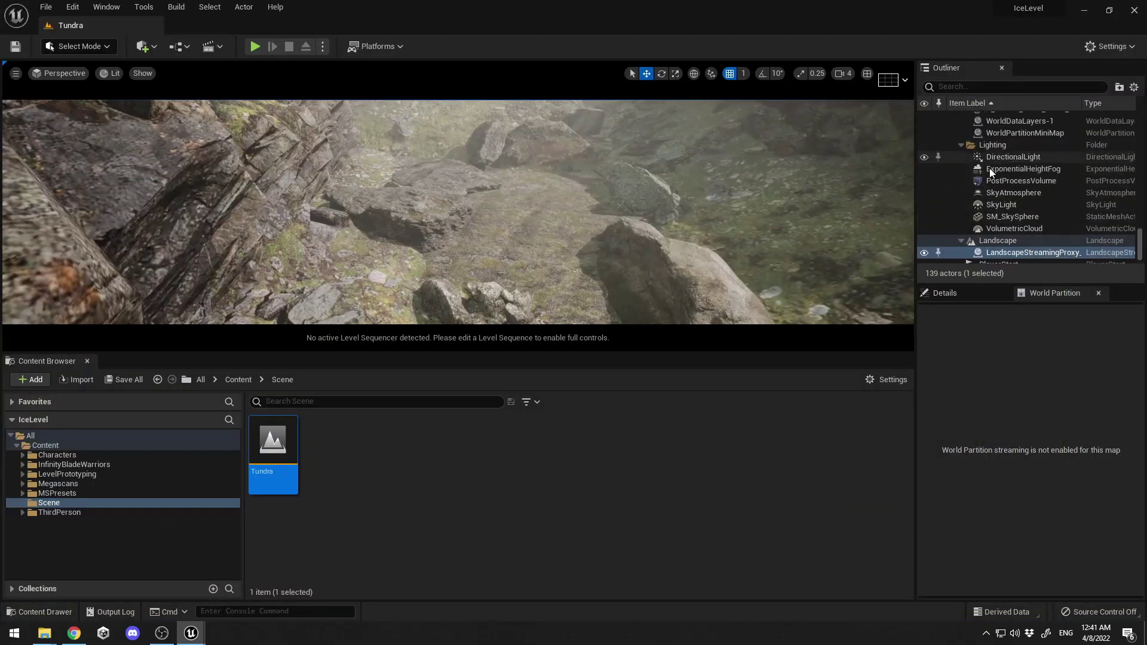
pyautogui.click(1013, 158)
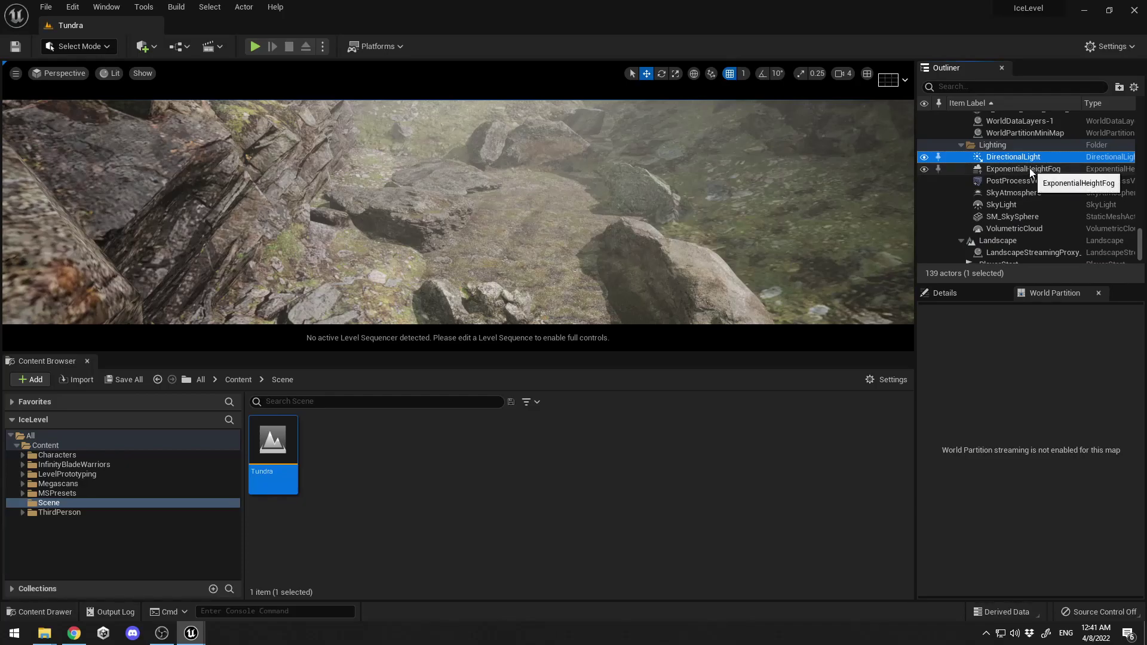
pyautogui.click(1016, 169)
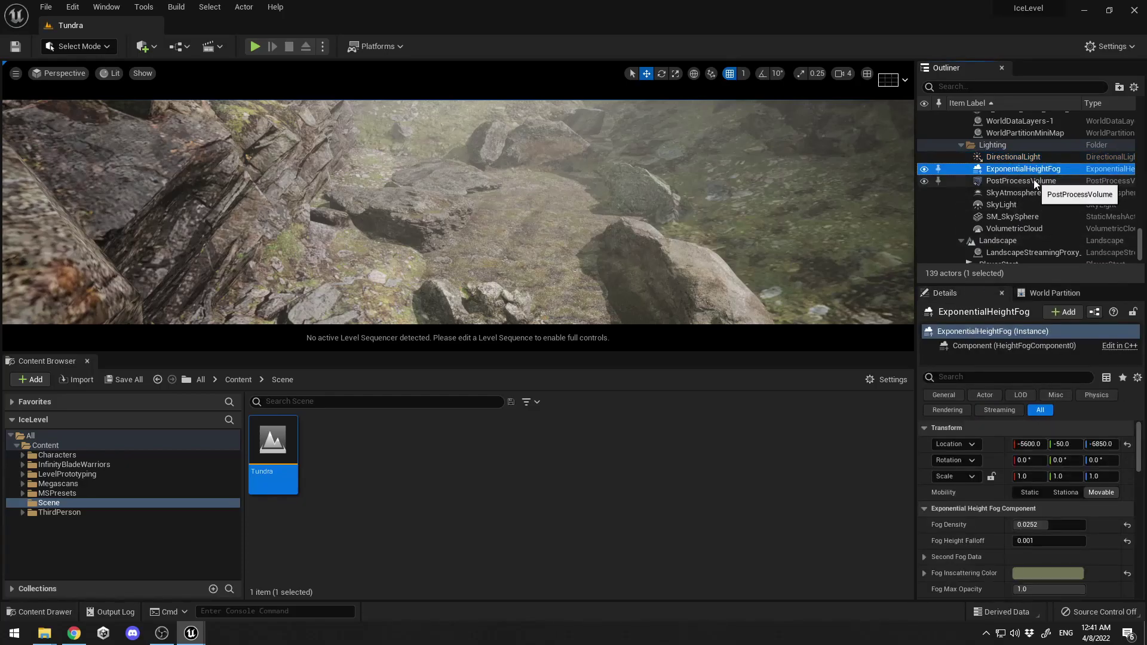
# - Examine the PostProcessVolume's Color Grading, Film, Global Illumination, Reflections and Infinite Extent settings
pyautogui.click(1034, 180)
pyautogui.scroll(-8, 1017, 471)
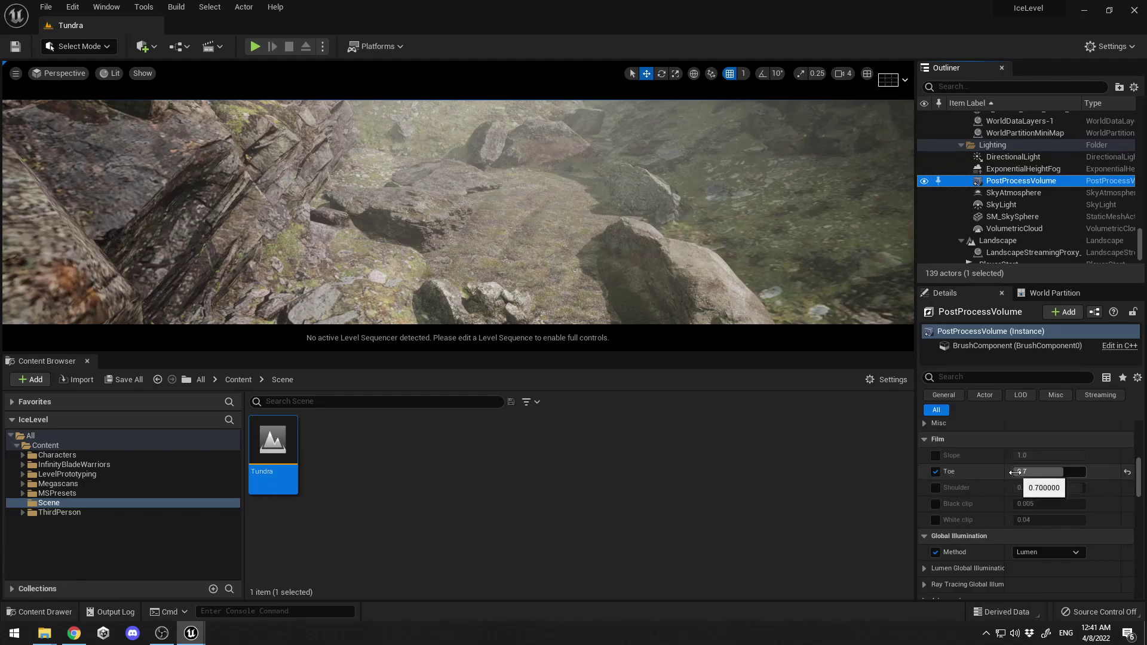
pyautogui.scroll(-5, 1033, 493)
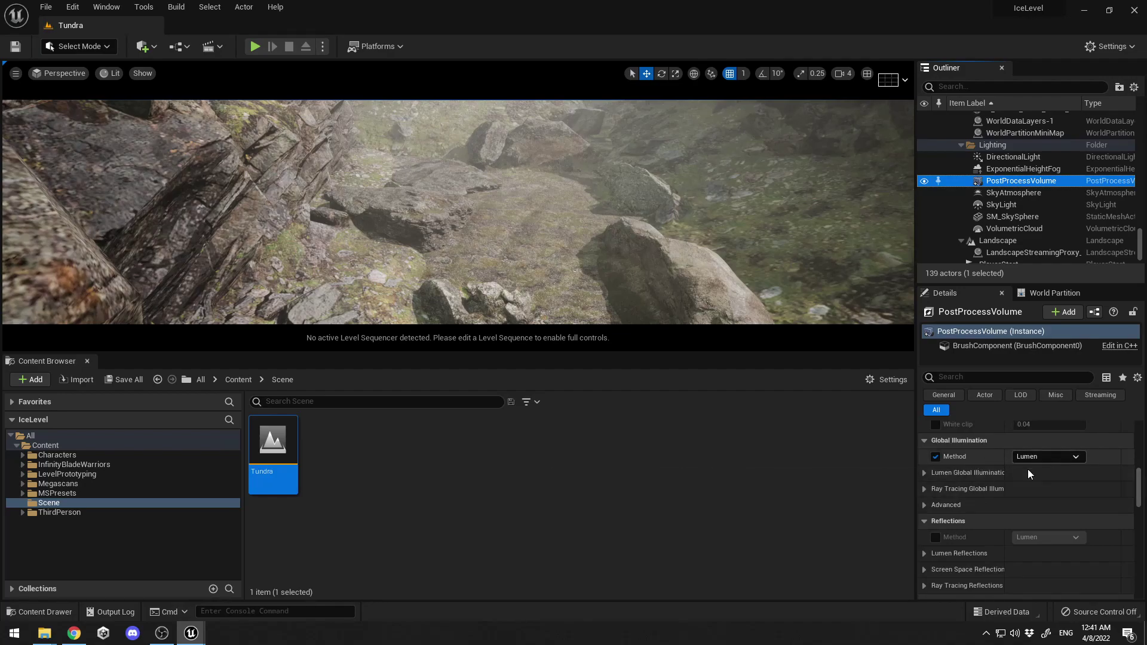
pyautogui.scroll(-8, 1013, 492)
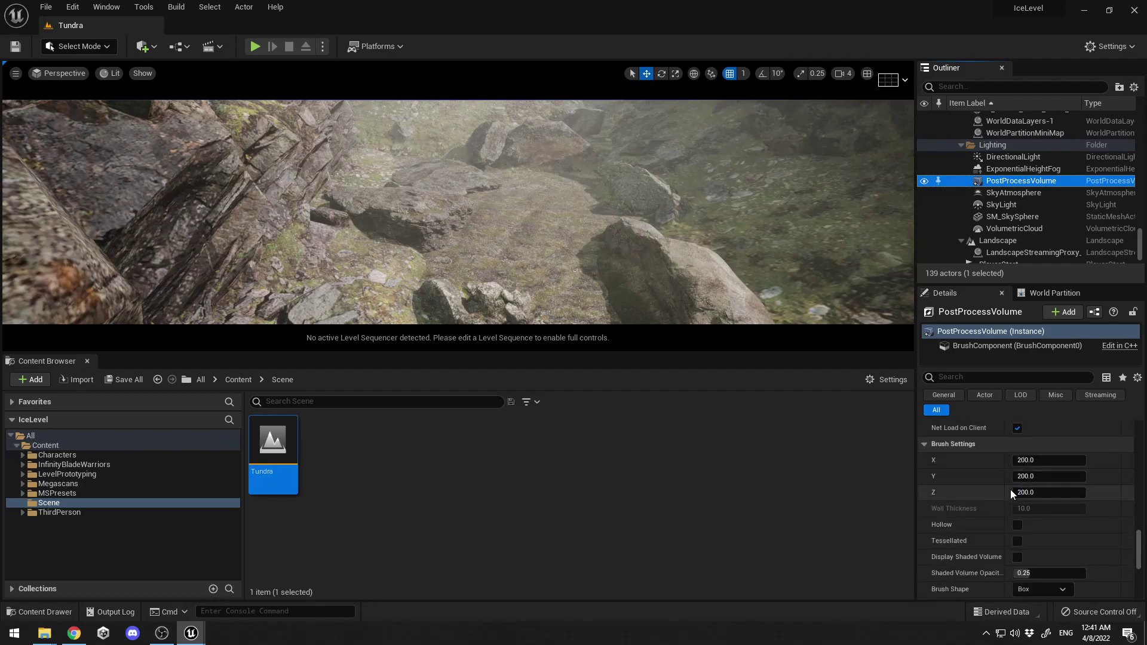
pyautogui.scroll(-5, 1013, 493)
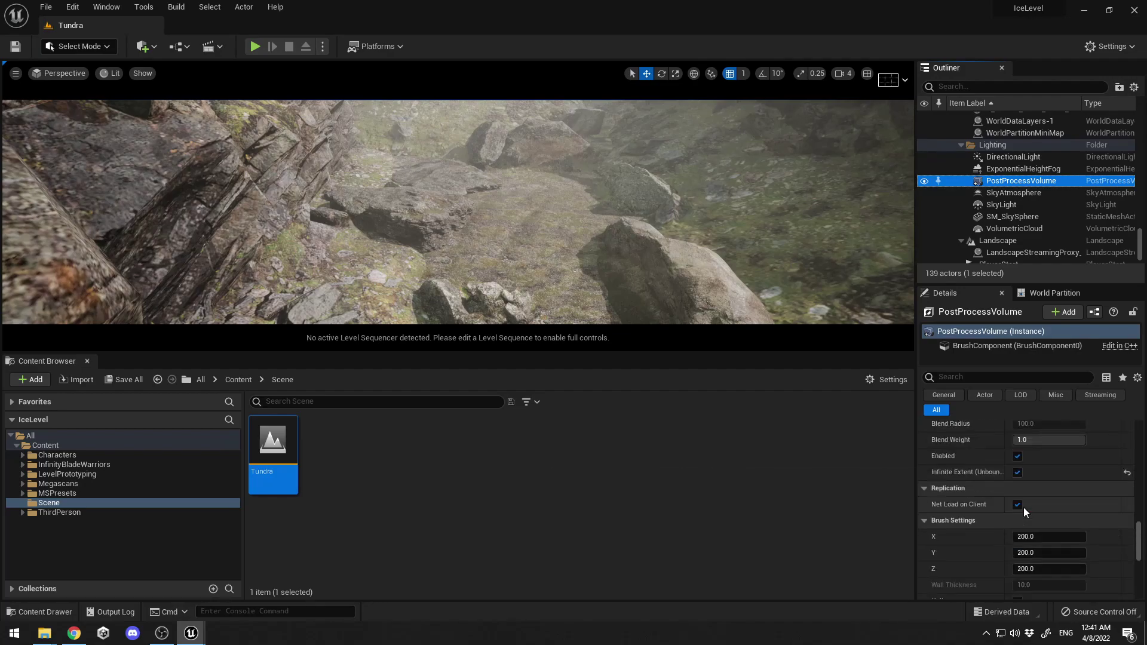
pyautogui.scroll(15, 1020, 503)
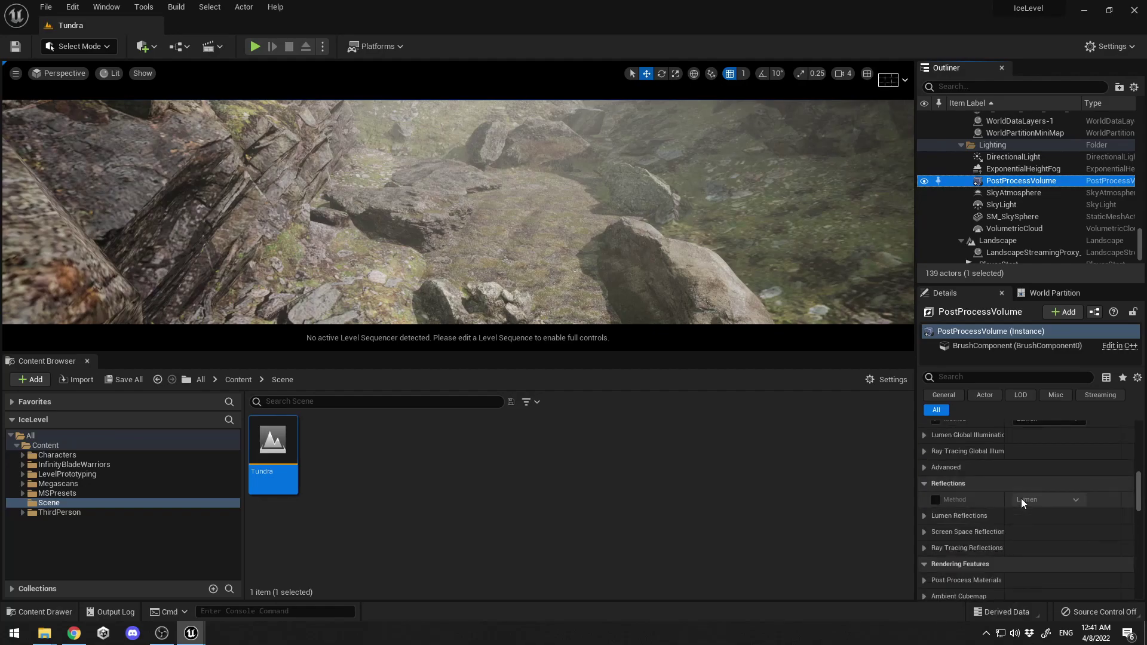
pyautogui.scroll(3, 1010, 493)
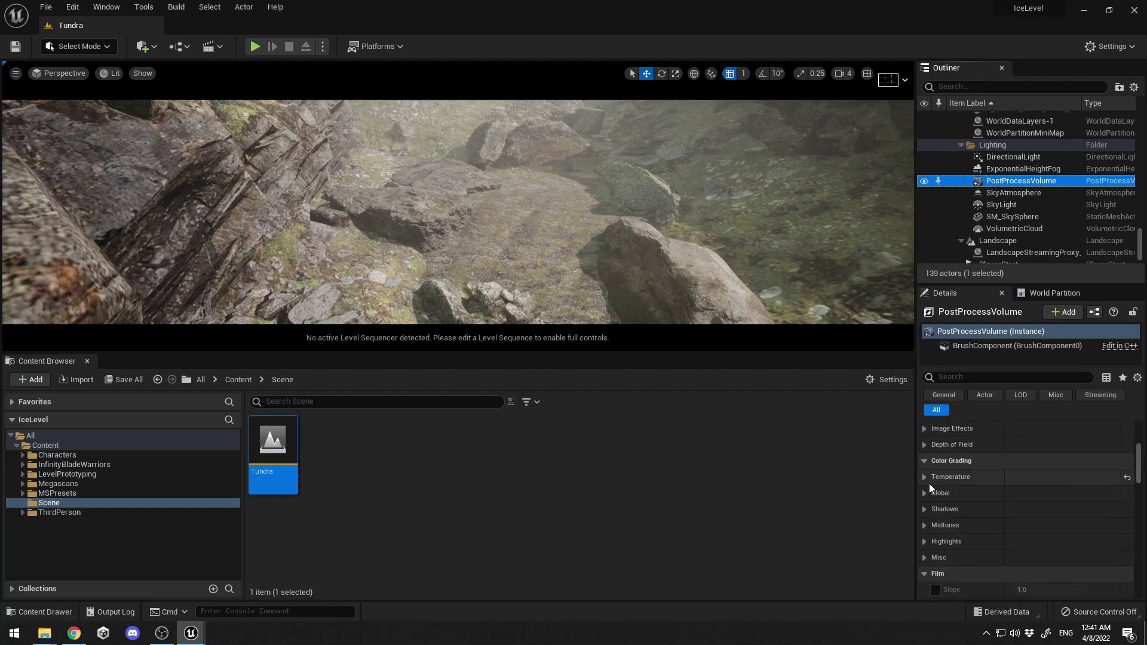
# - Try a color grading Temp of 6608 on the PostProcessVolume, and undo the change
pyautogui.click(925, 478)
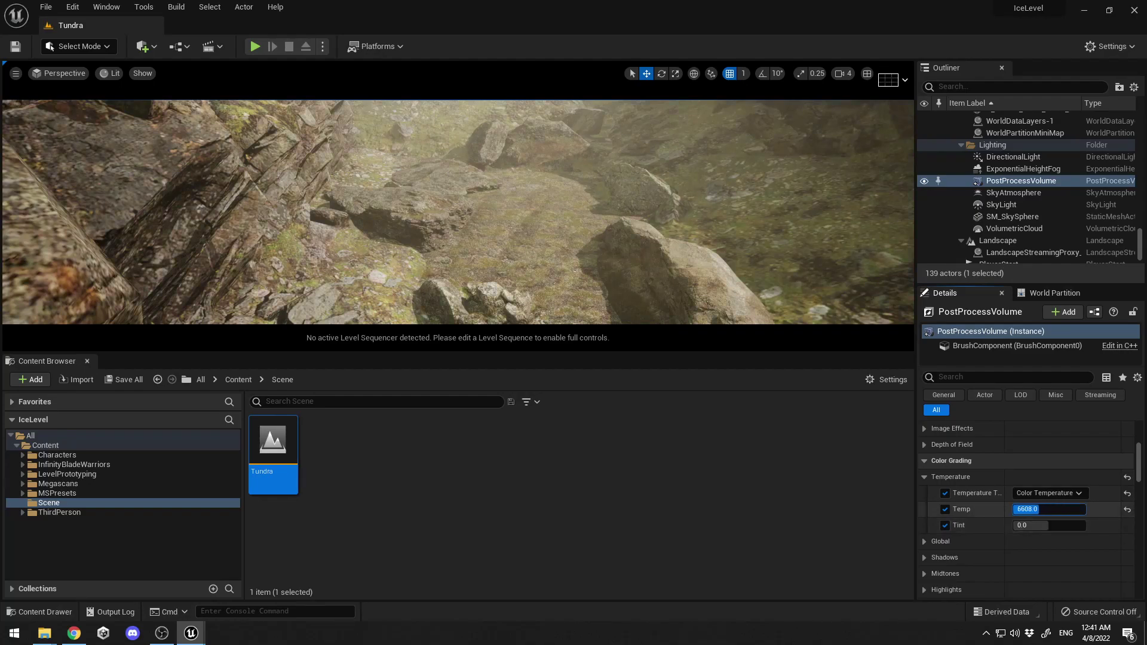
pyautogui.hotkey('ctrl', 'z')
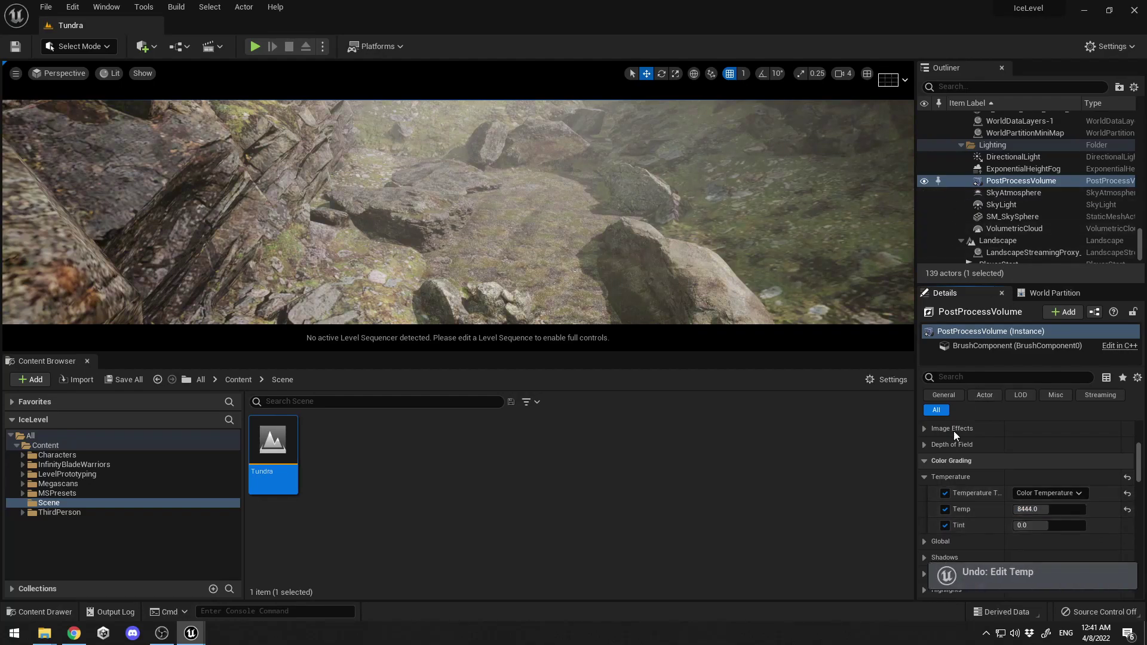
pyautogui.click(925, 476)
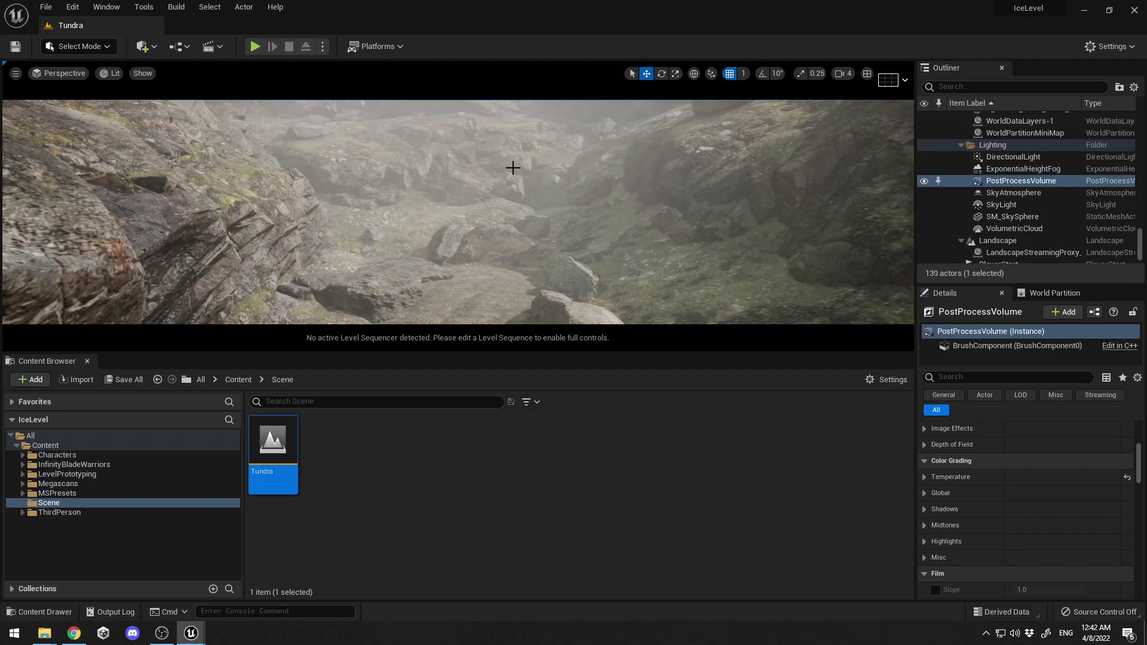
# - Survey the foggy valley in full screen, and play-test the level by moving the character around the grassy, rocky path
pyautogui.press('F11')
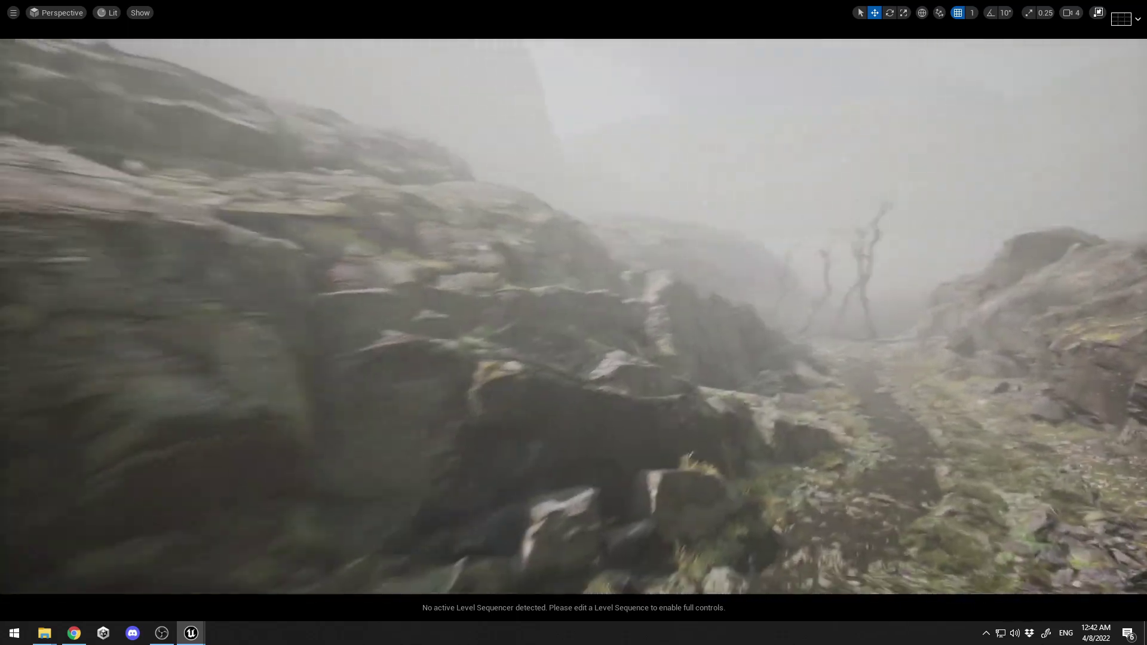
pyautogui.press('F11')
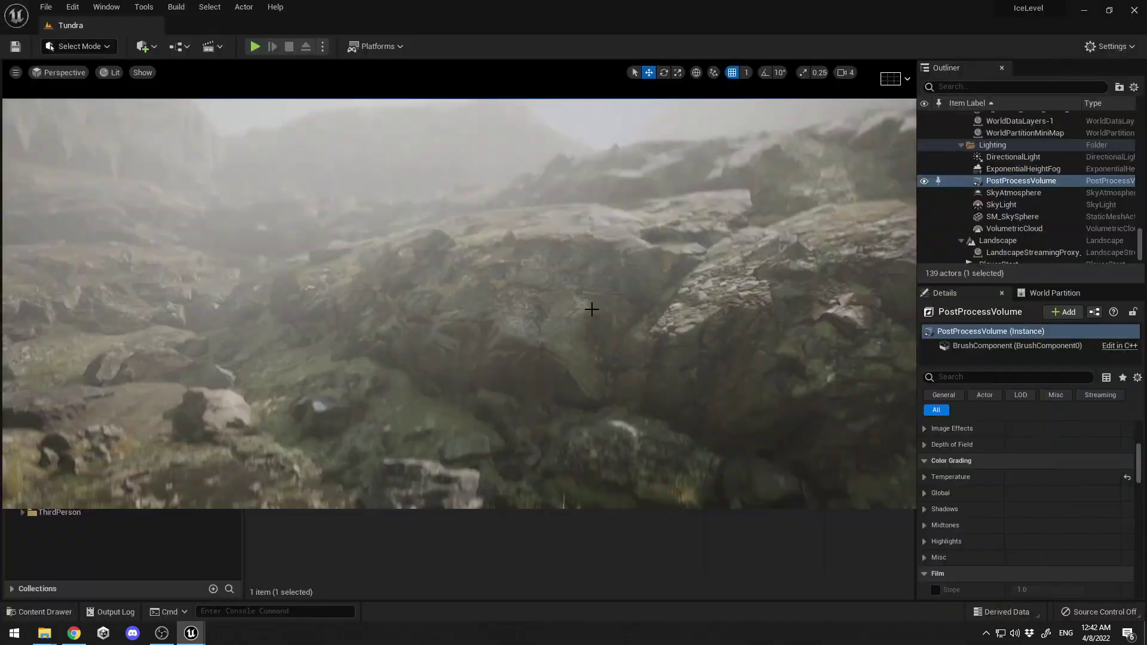
pyautogui.click(255, 48)
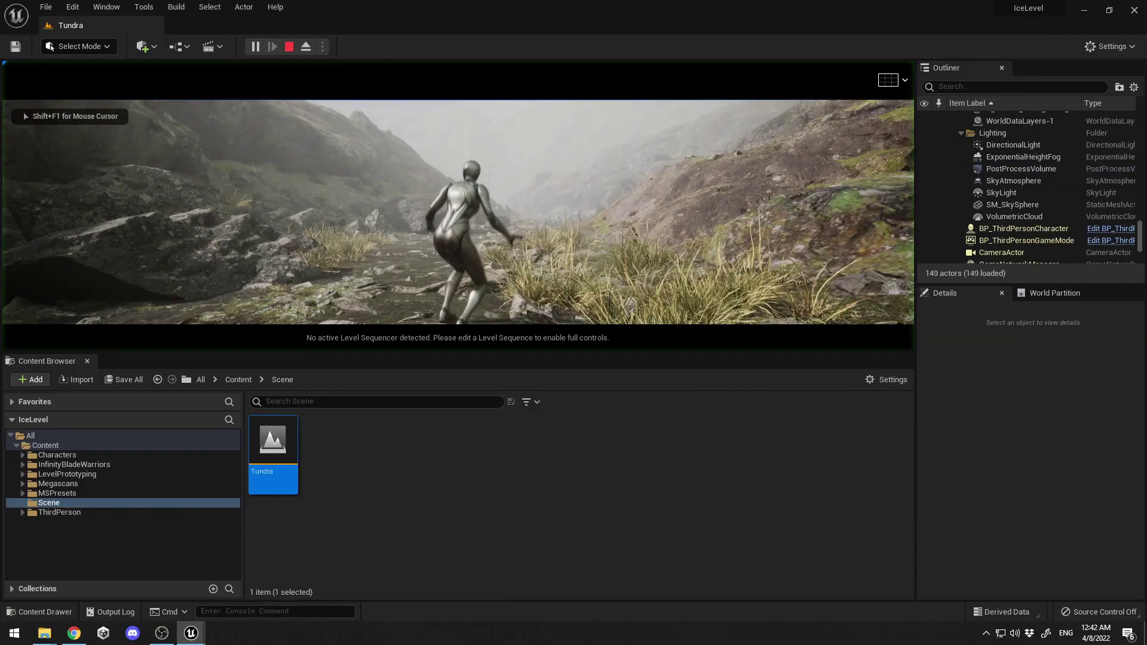
pyautogui.press('F11')
pyautogui.press('s')
pyautogui.press('a')
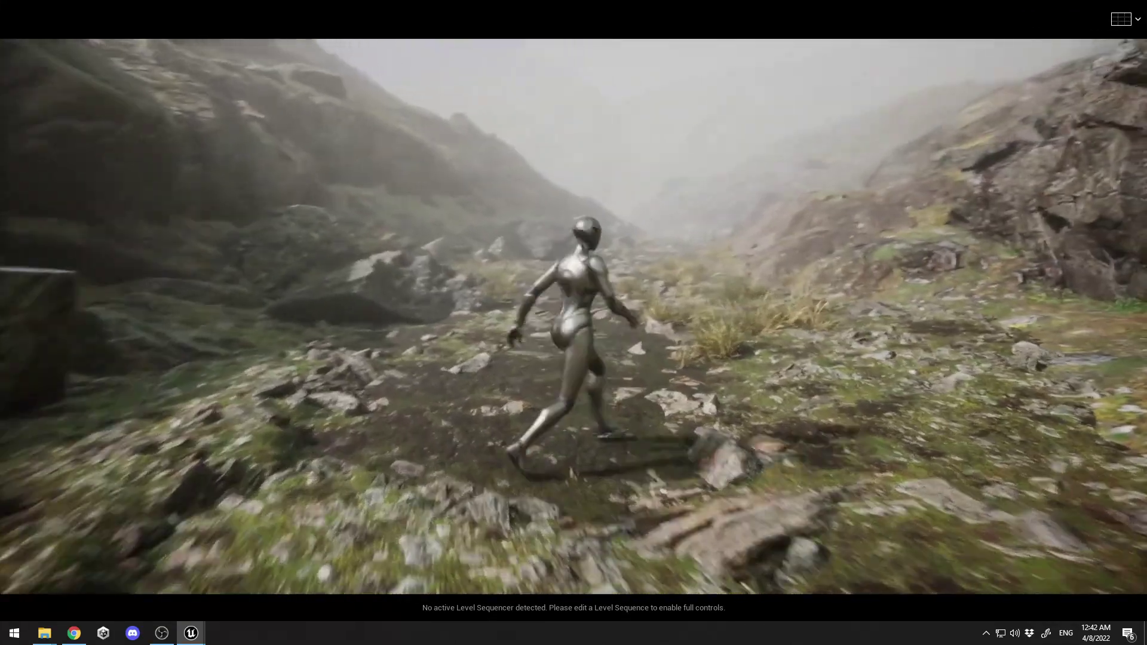
pyautogui.press('w')
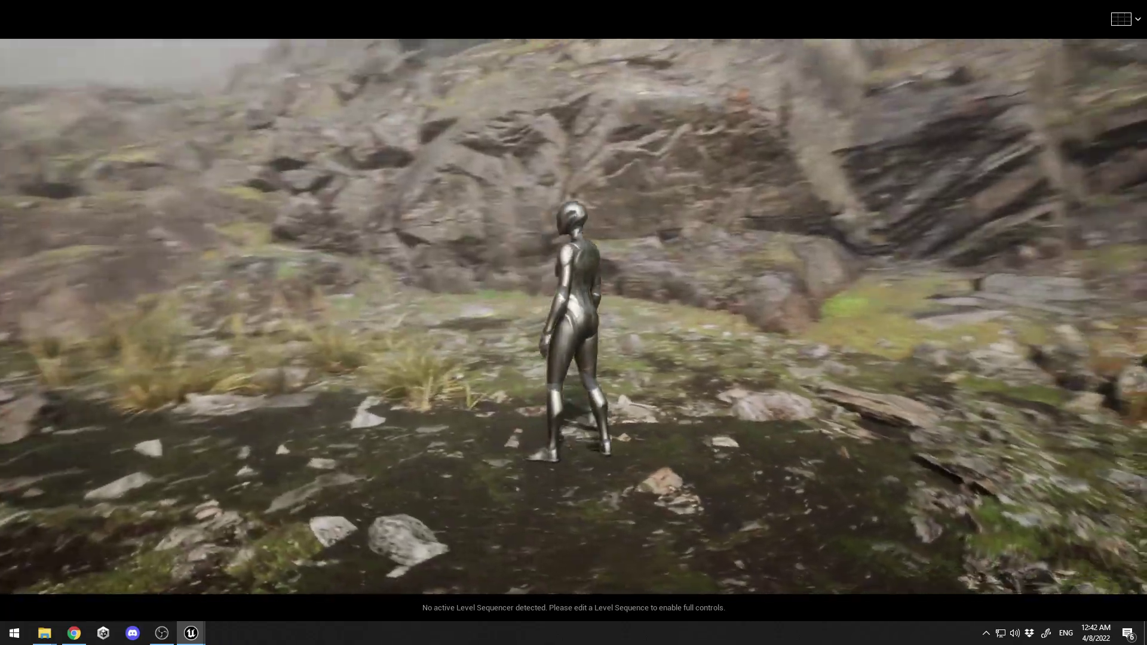